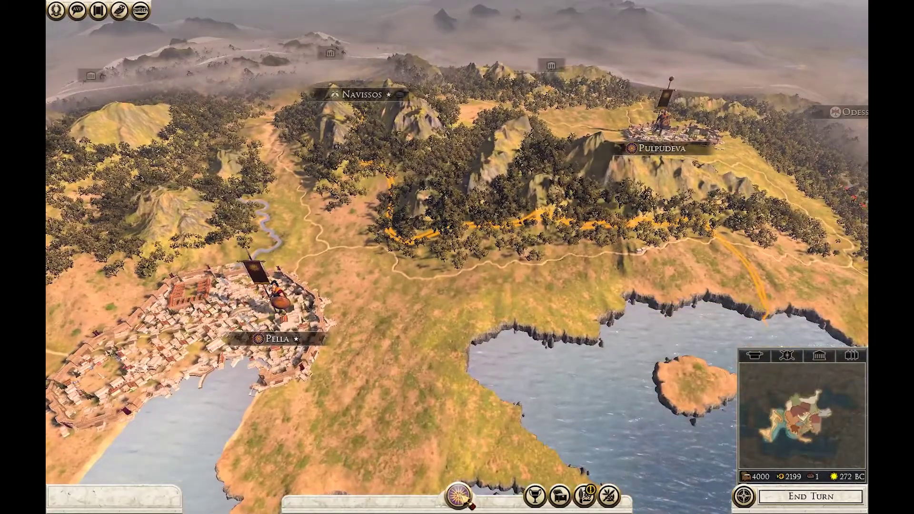
# Close the Macedon faction summary and exit the game to the desktop without saving
pyautogui.moveTo(447, 275)
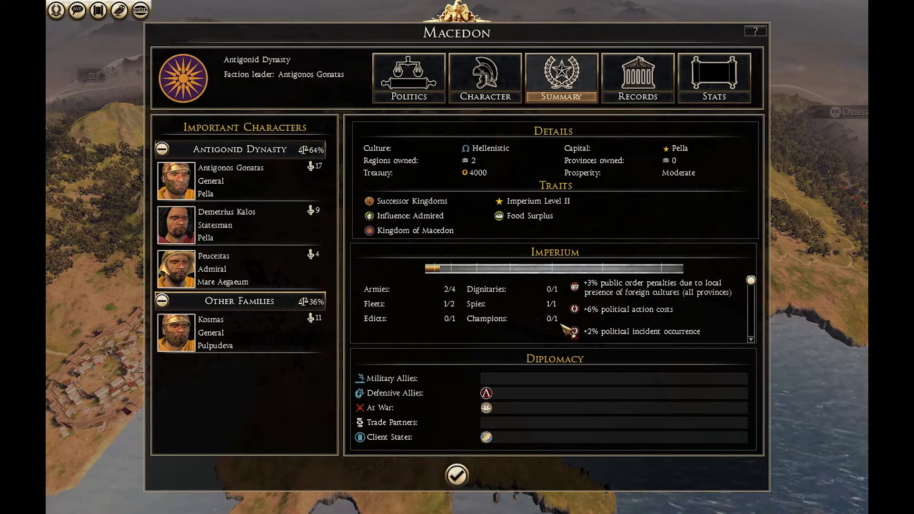
pyautogui.click(458, 476)
pyautogui.press('Escape')
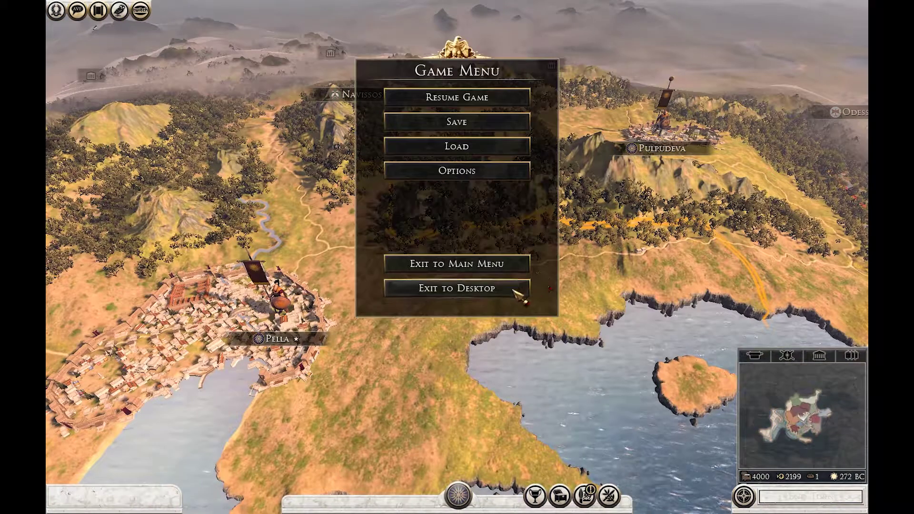
pyautogui.click(519, 290)
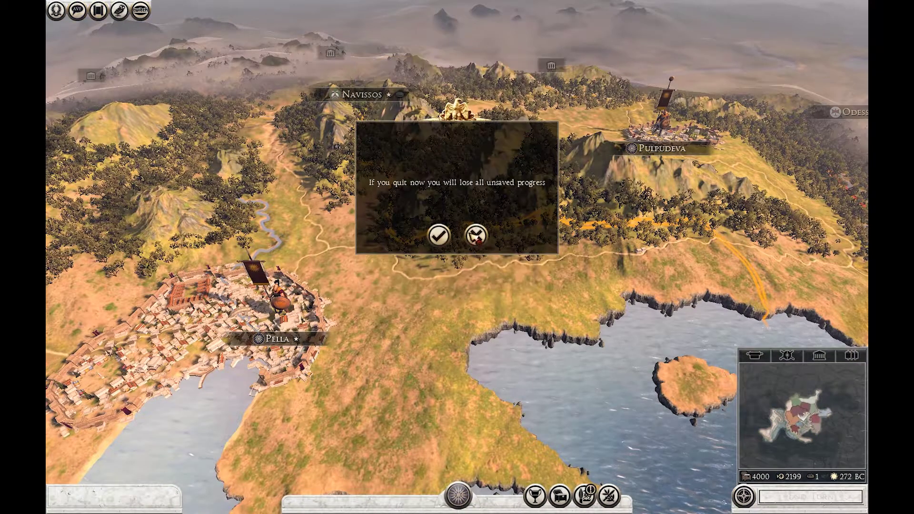
pyautogui.click(439, 235)
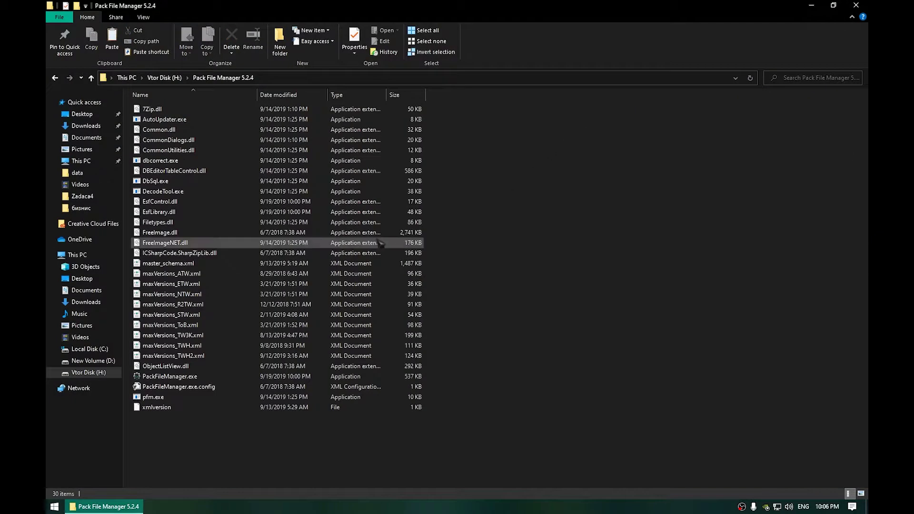
# Launch PackFileManager.exe and skip the game location requests that precede R2TW, including TW3K, ToB and TWH
pyautogui.doubleClick(234, 378)
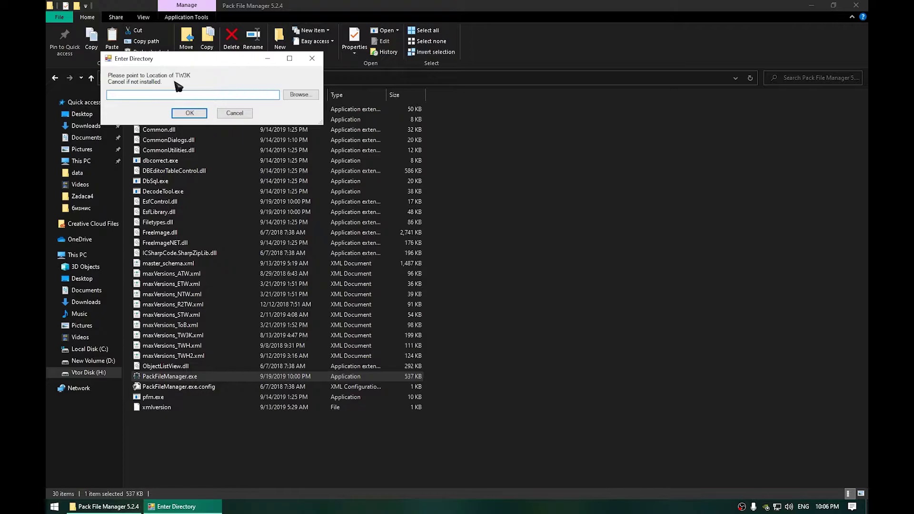
pyautogui.click(235, 113)
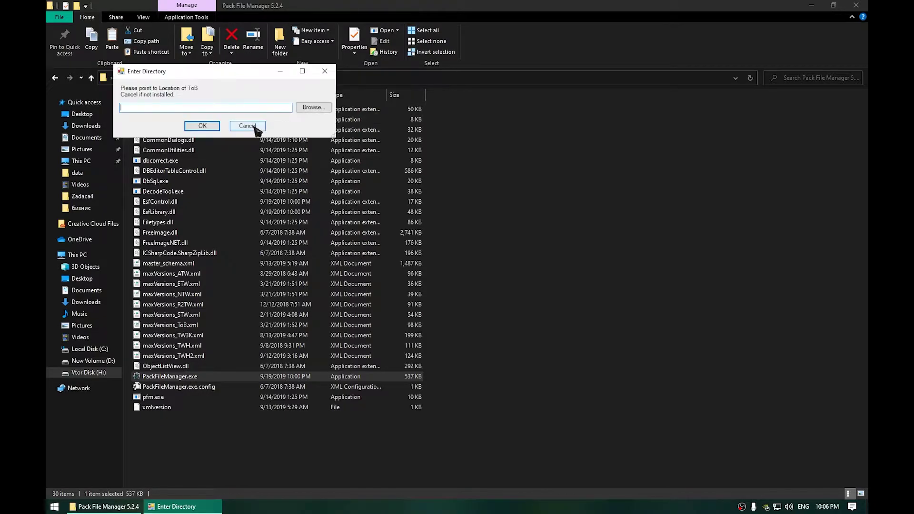
pyautogui.click(247, 126)
pyautogui.click(257, 137)
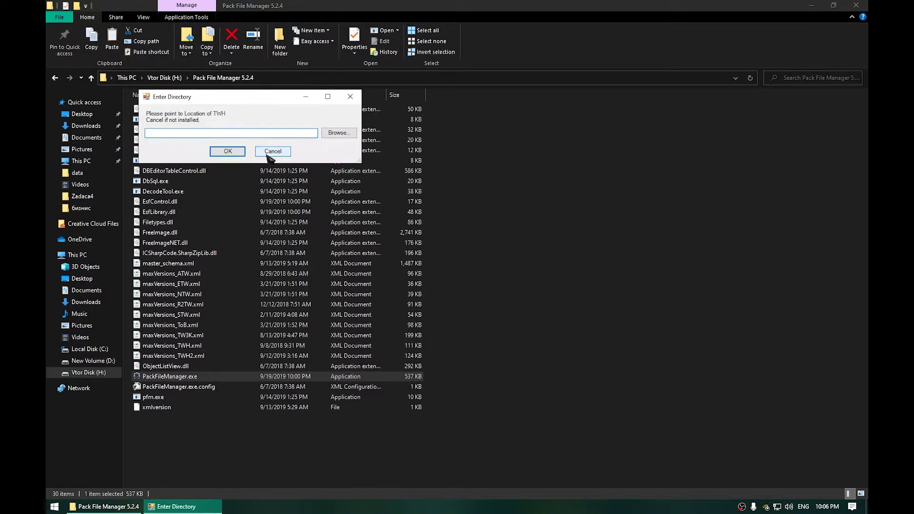
pyautogui.click(269, 154)
pyautogui.click(281, 165)
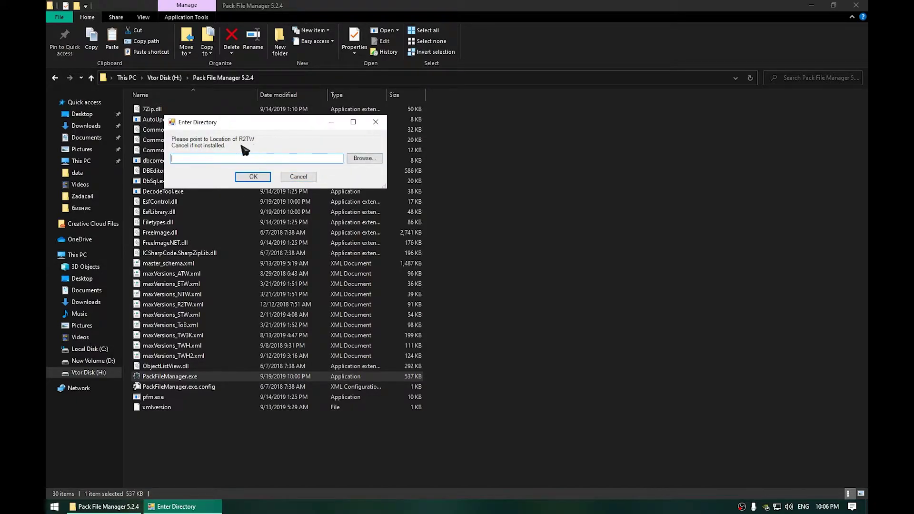
# Set the R2TW location to the folder D:\Total War Rome 2 - Emperor Edition
pyautogui.click(359, 162)
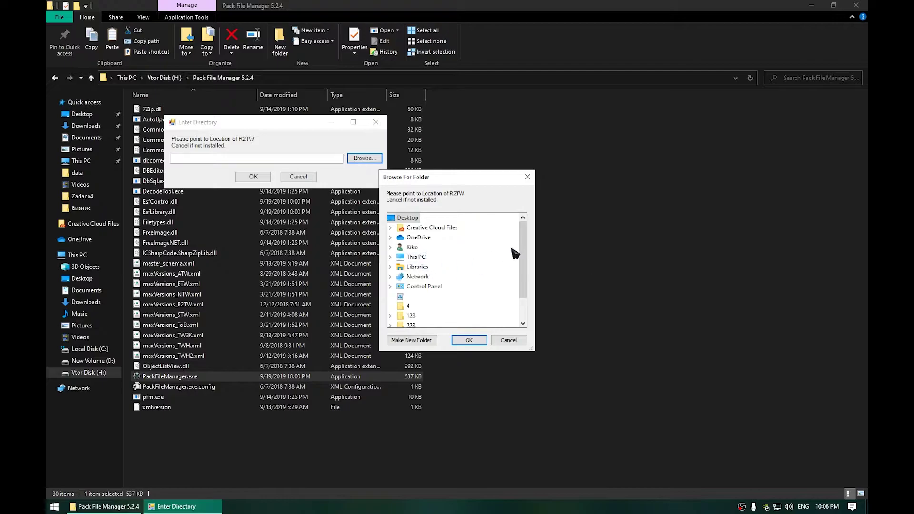
pyautogui.scroll(-1, 524, 254)
pyautogui.click(391, 227)
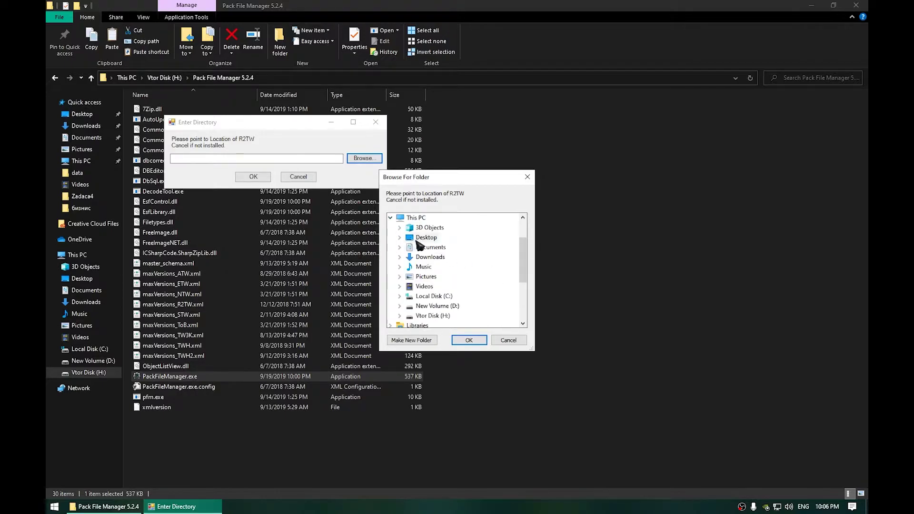
pyautogui.doubleClick(409, 297)
pyautogui.scroll(-3, 476, 292)
pyautogui.scroll(-10, 477, 291)
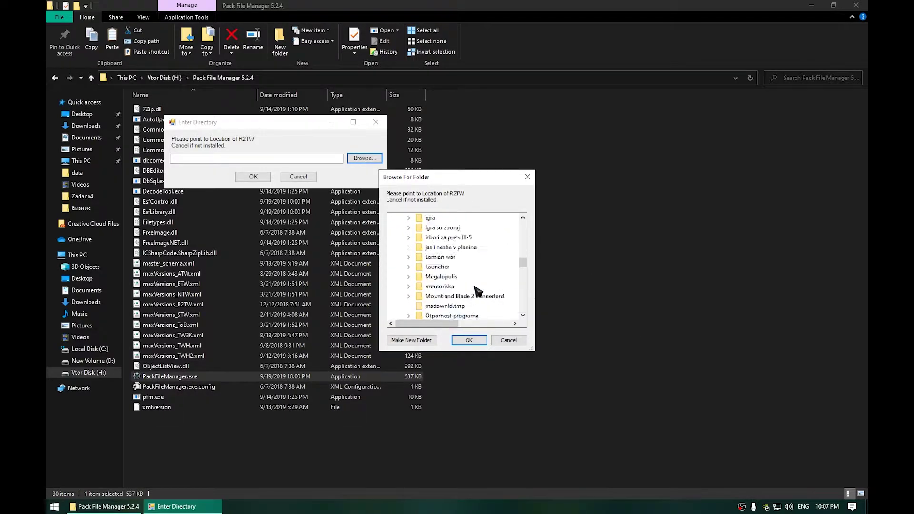
pyautogui.doubleClick(486, 258)
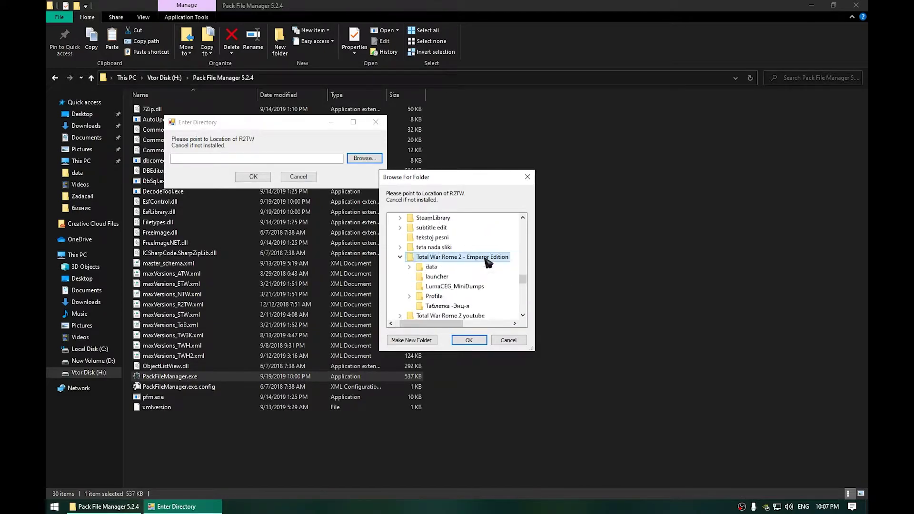
pyautogui.click(470, 340)
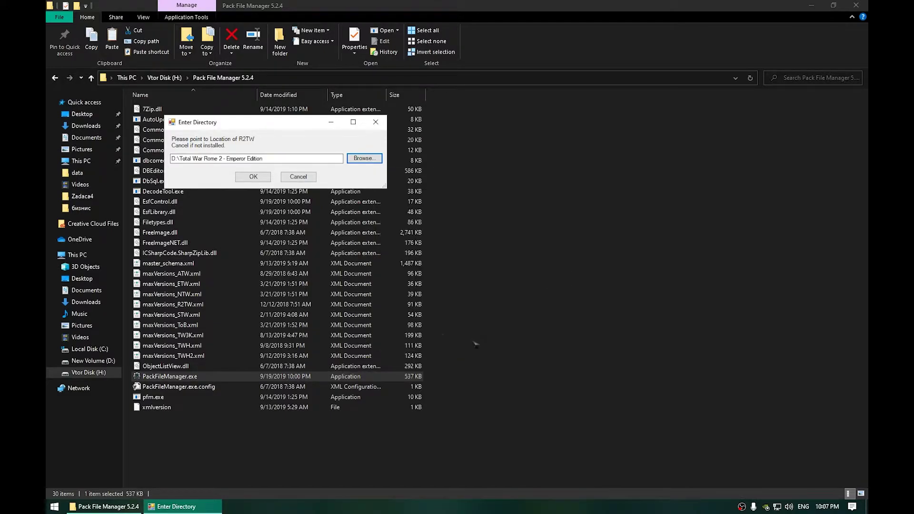
pyautogui.click(253, 177)
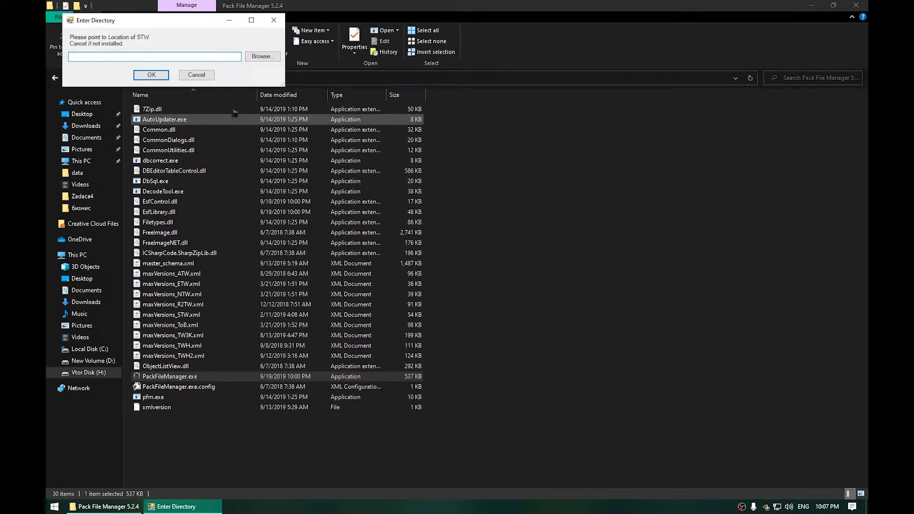
# Skip the remaining game location requests, including STW and ETW
pyautogui.click(200, 76)
pyautogui.click(201, 77)
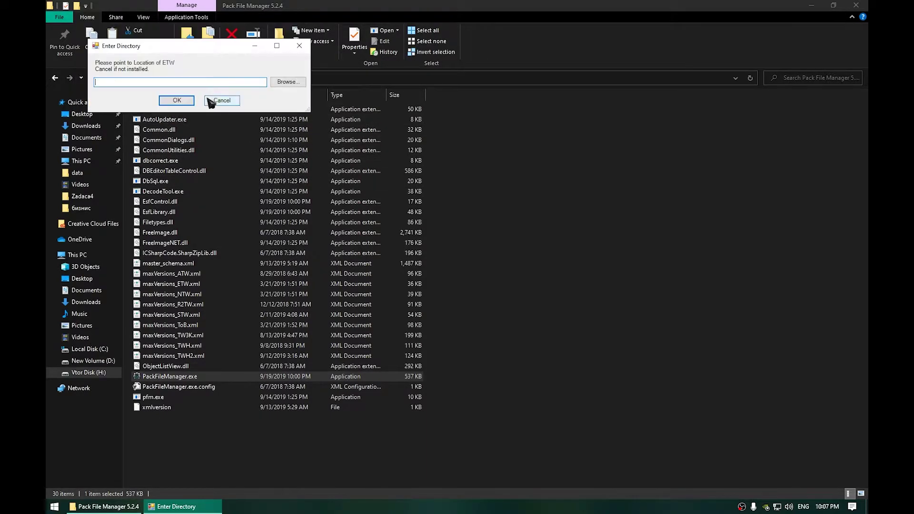
pyautogui.click(210, 88)
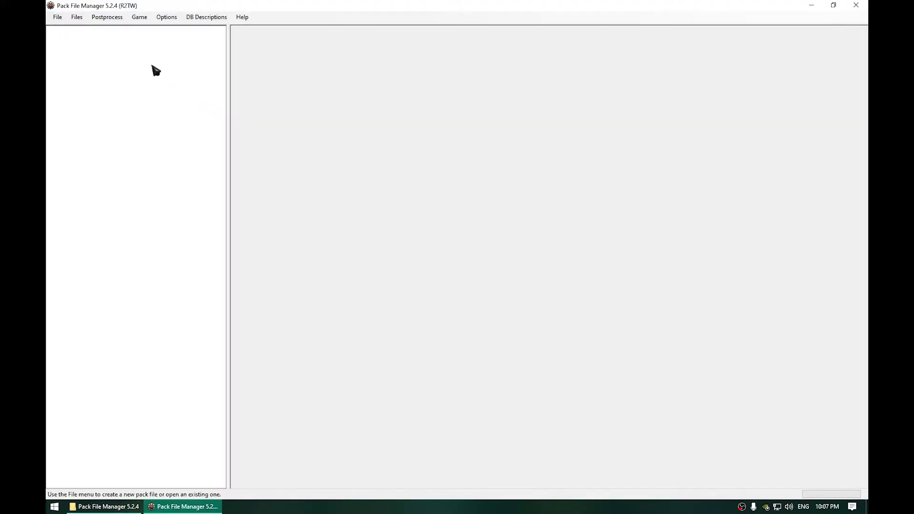
# Create a new pack file and choose data_rome2.pack from the game's data folder as the pack to add files from
pyautogui.click(59, 19)
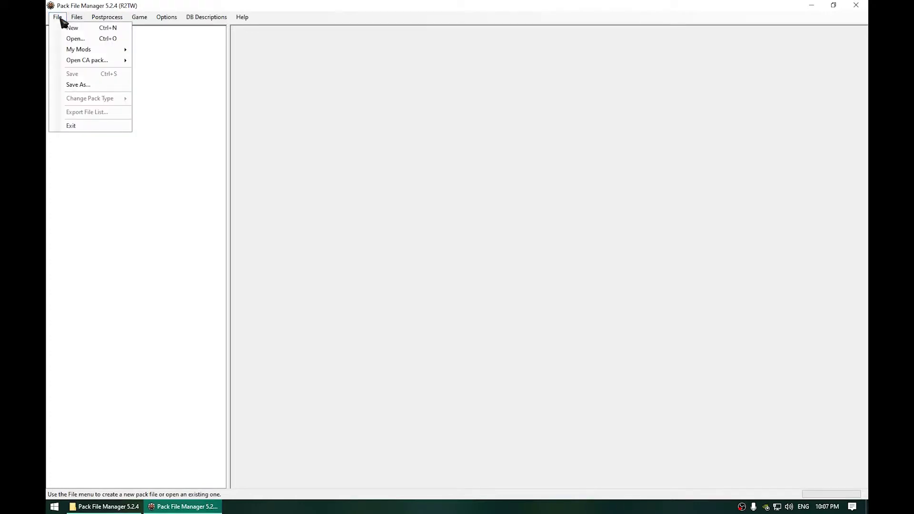
pyautogui.click(97, 31)
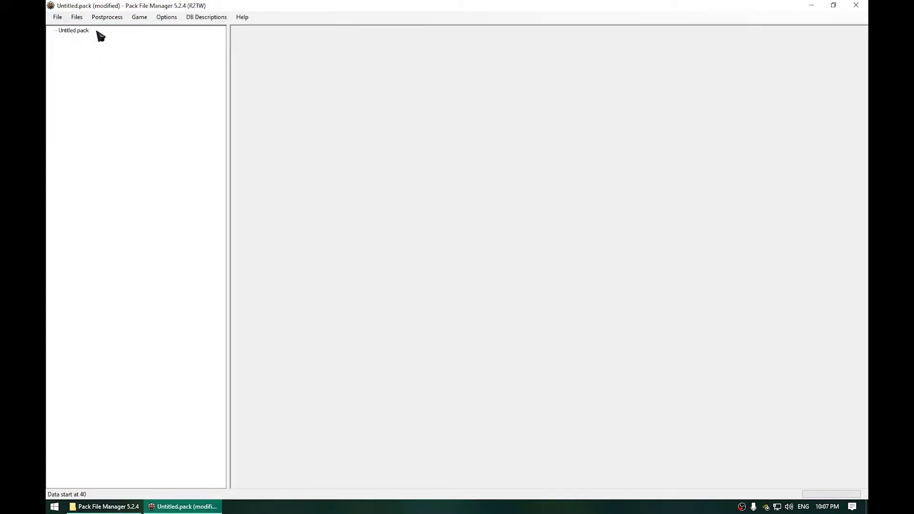
pyautogui.click(82, 31)
pyautogui.rightClick(93, 49)
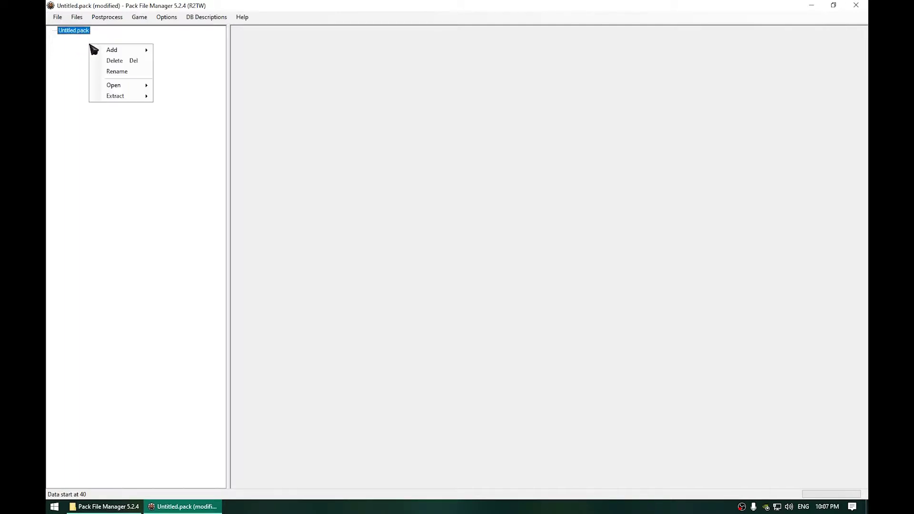
pyautogui.moveTo(129, 53)
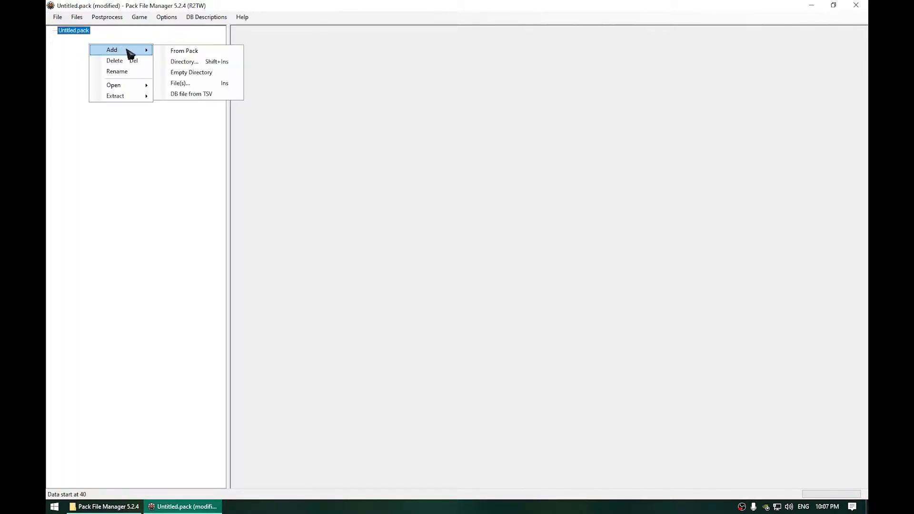
pyautogui.click(212, 52)
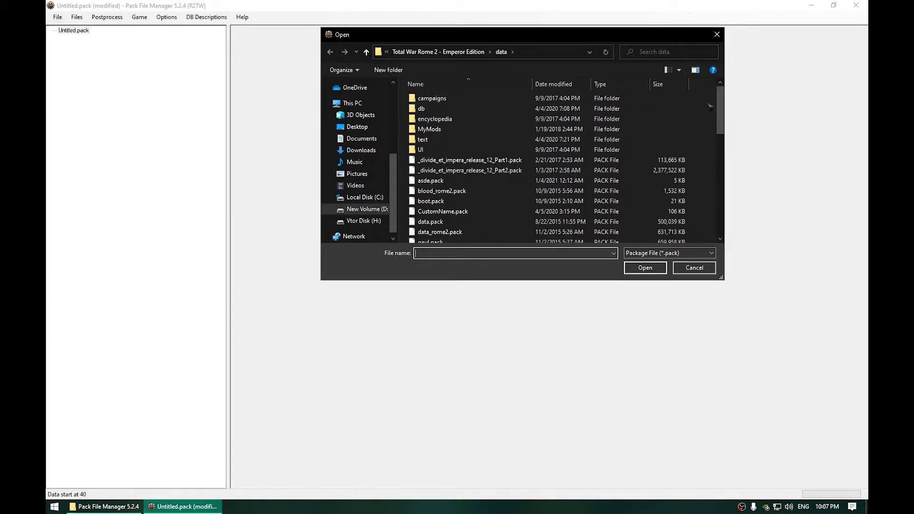
pyautogui.moveTo(721, 108); pyautogui.dragTo(724, 126)
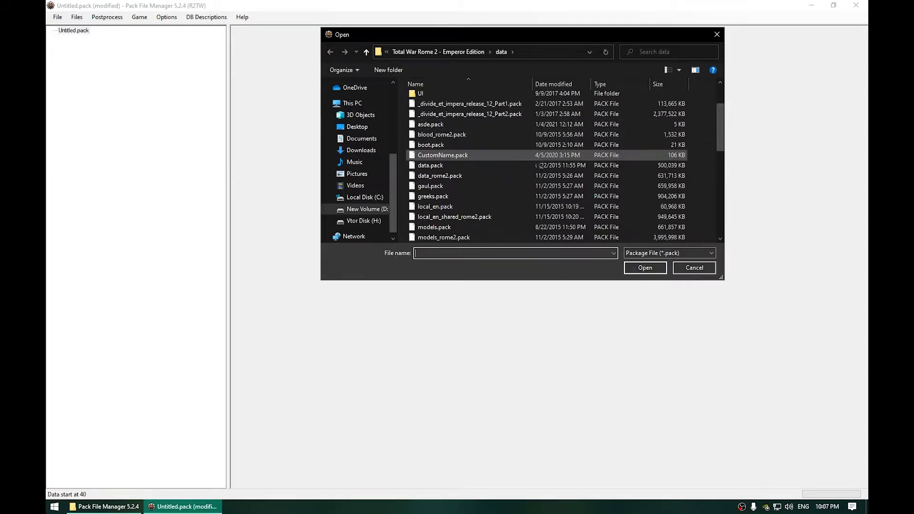
pyautogui.click(494, 177)
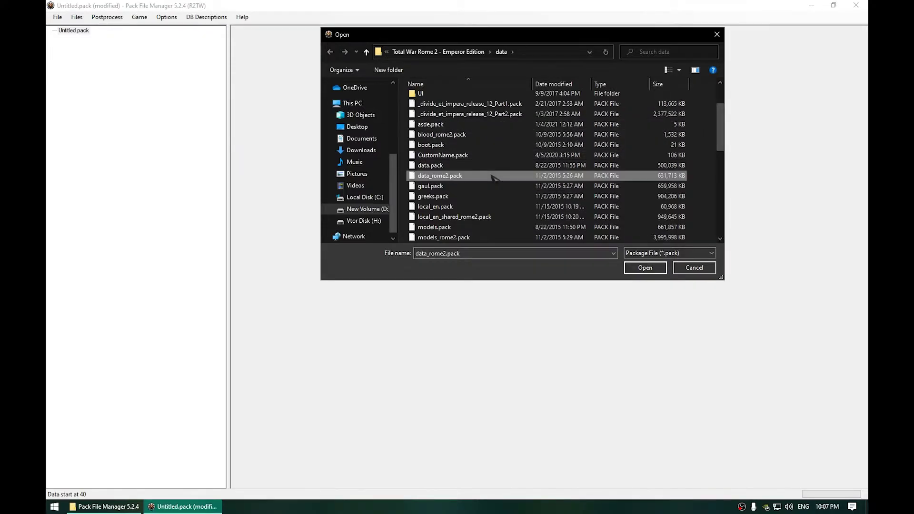
pyautogui.doubleClick(494, 176)
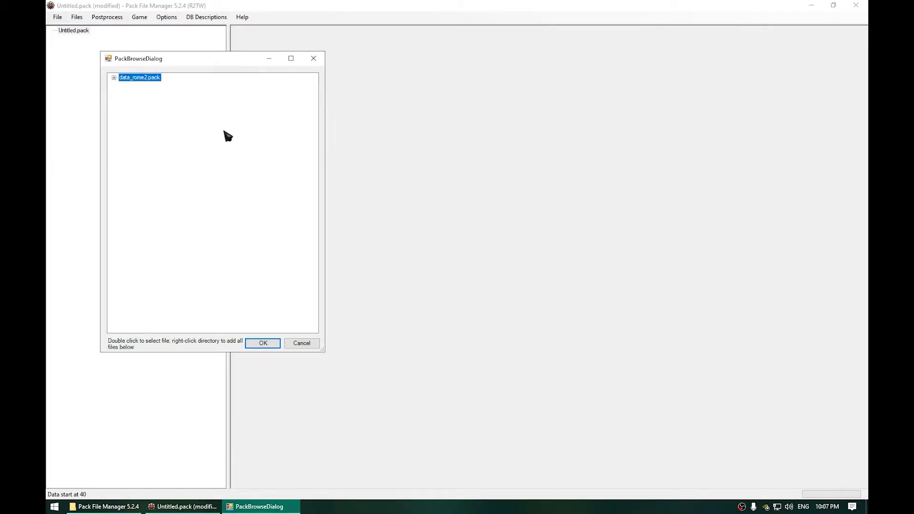
# Add the fame_levels file from db > fame_levels_tables in data_rome2.pack to the new pack
pyautogui.click(115, 78)
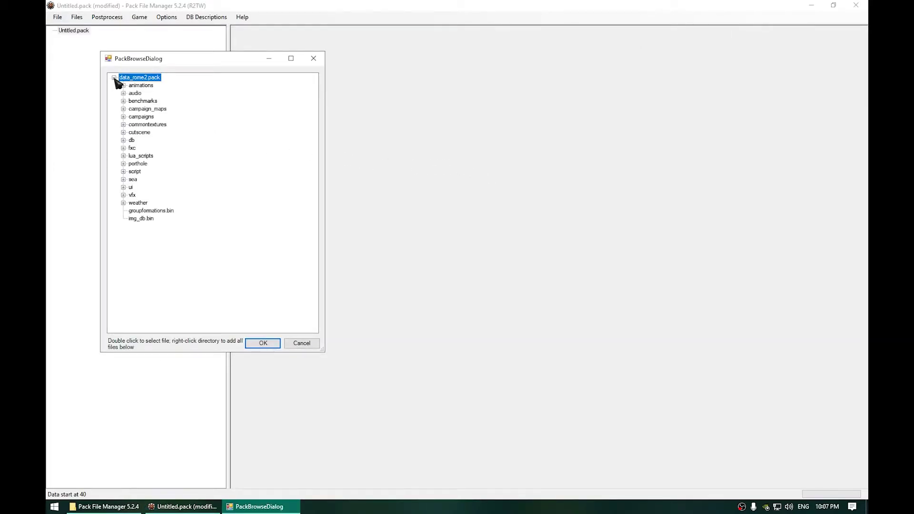
pyautogui.click(124, 141)
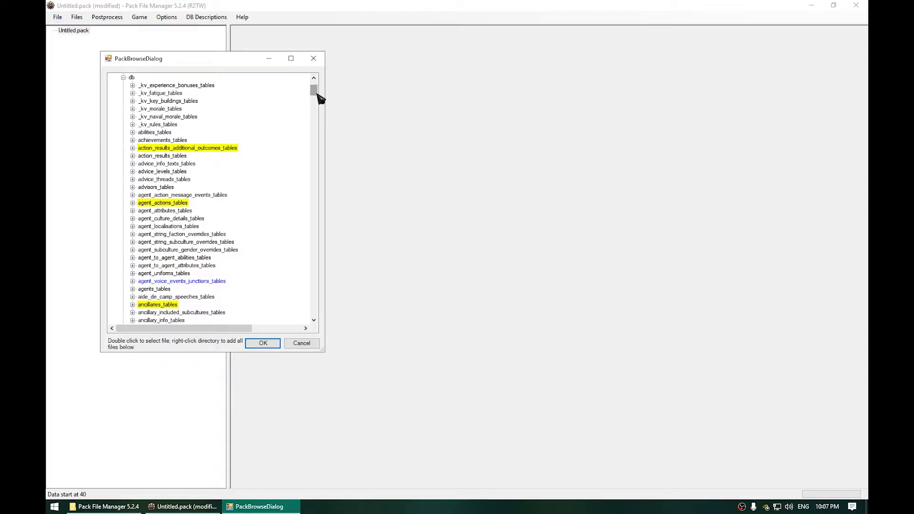
pyautogui.moveTo(318, 94); pyautogui.dragTo(300, 224)
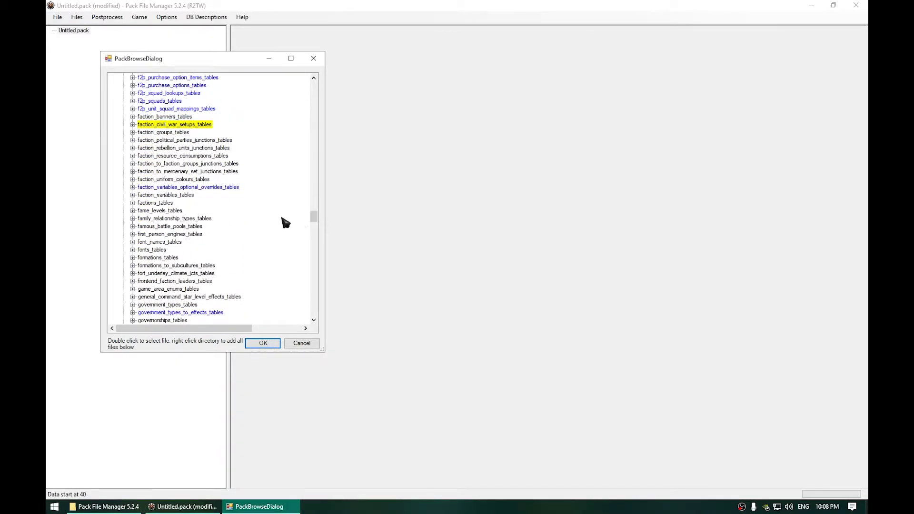
pyautogui.click(133, 211)
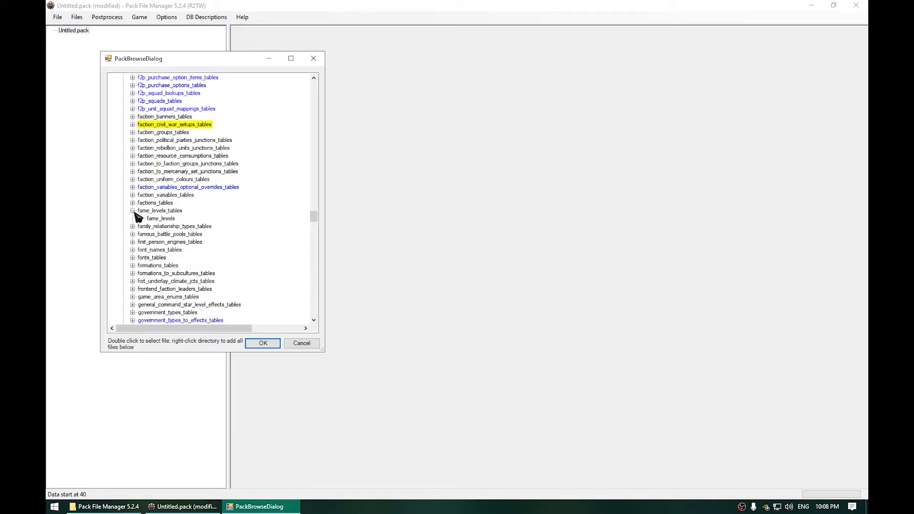
pyautogui.click(158, 219)
pyautogui.click(263, 344)
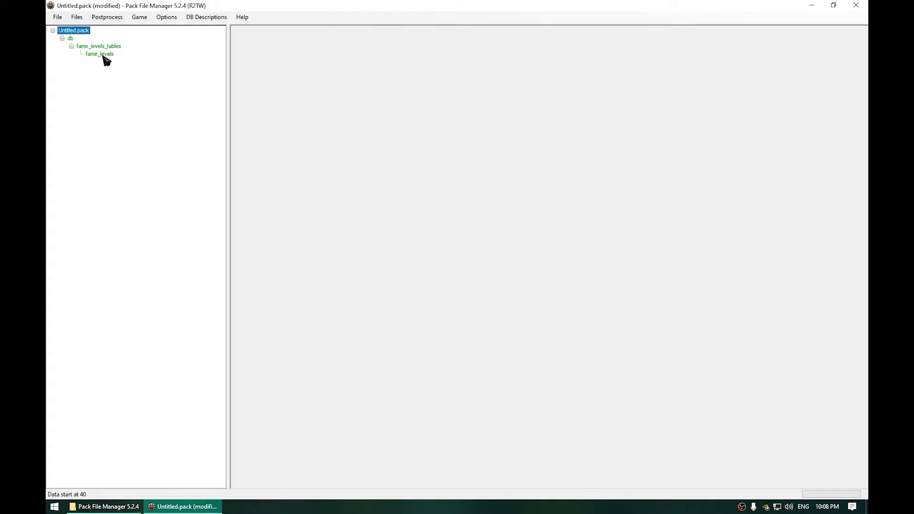
# Open the fame_levels table and sort its rows by campaign in descending order
pyautogui.click(104, 54)
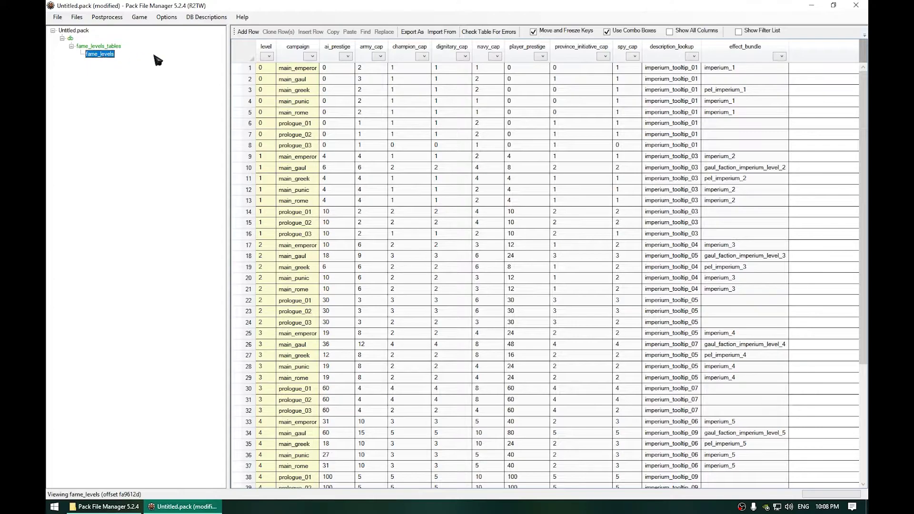
pyautogui.click(304, 53)
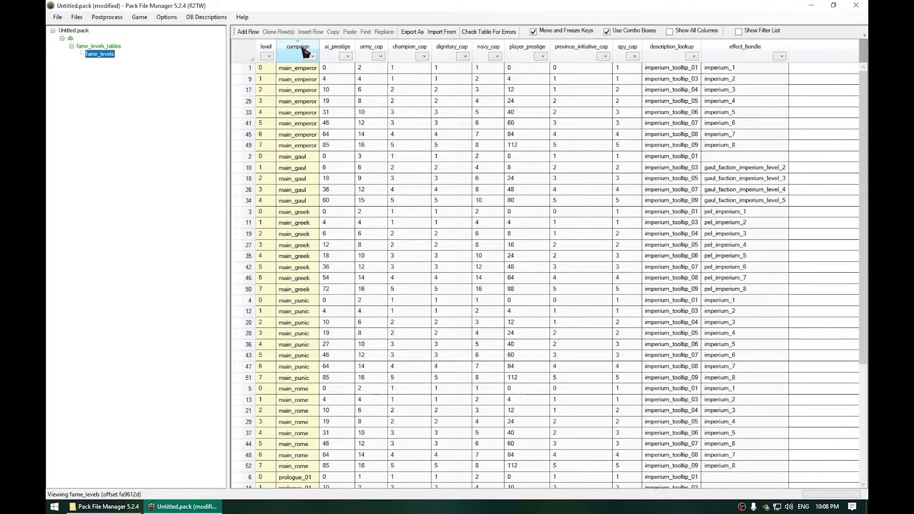
pyautogui.click(305, 51)
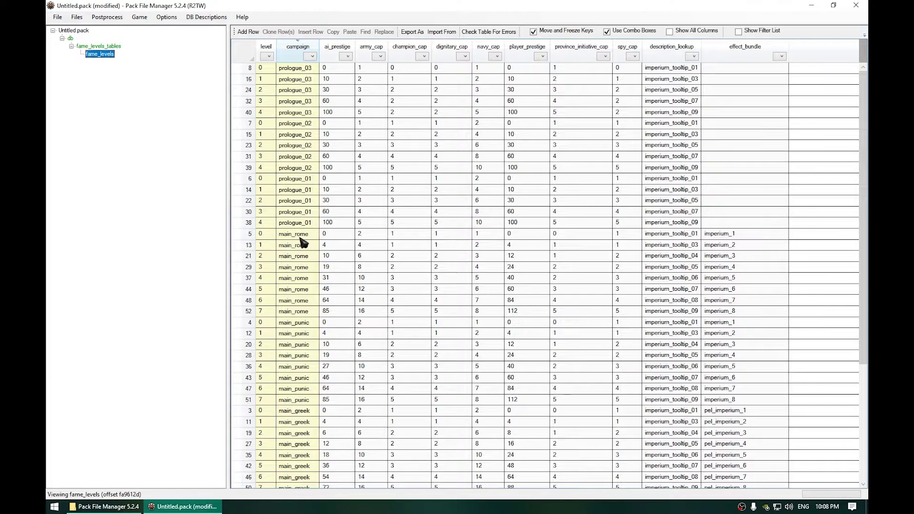
# Examine the main_rome rows for imperium levels 0 to 7 and their cap columns
pyautogui.click(270, 235)
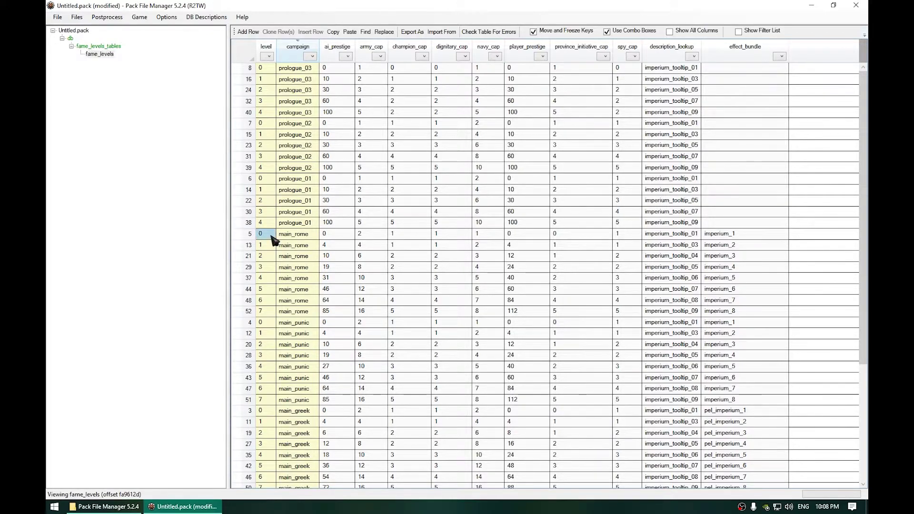
pyautogui.click(270, 247)
pyautogui.click(271, 259)
pyautogui.click(273, 268)
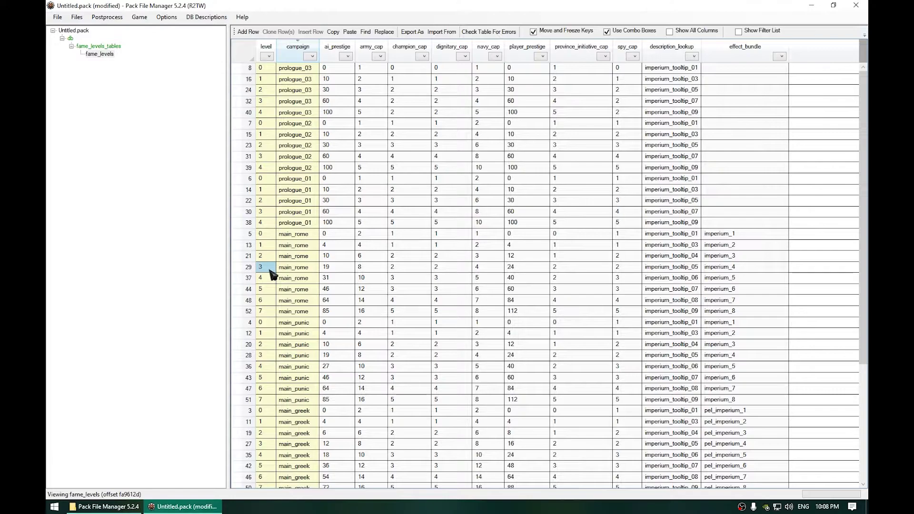
pyautogui.click(272, 313)
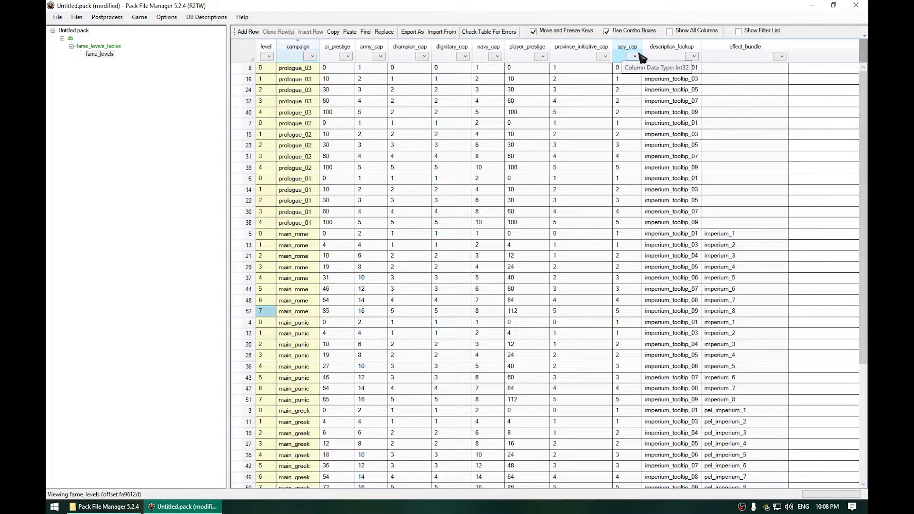
# In the level 1 main_rome row, set army_cap to 10 and champion_cap to 3
pyautogui.click(342, 248)
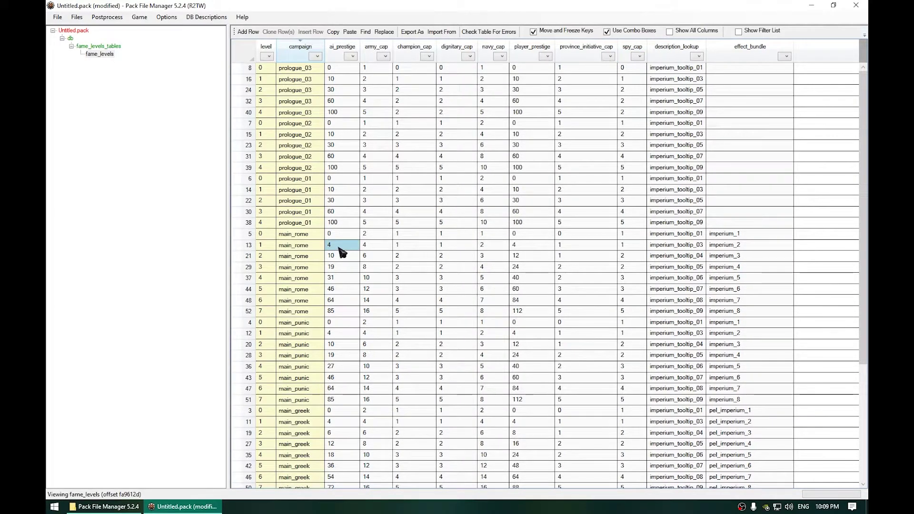
pyautogui.click(374, 248)
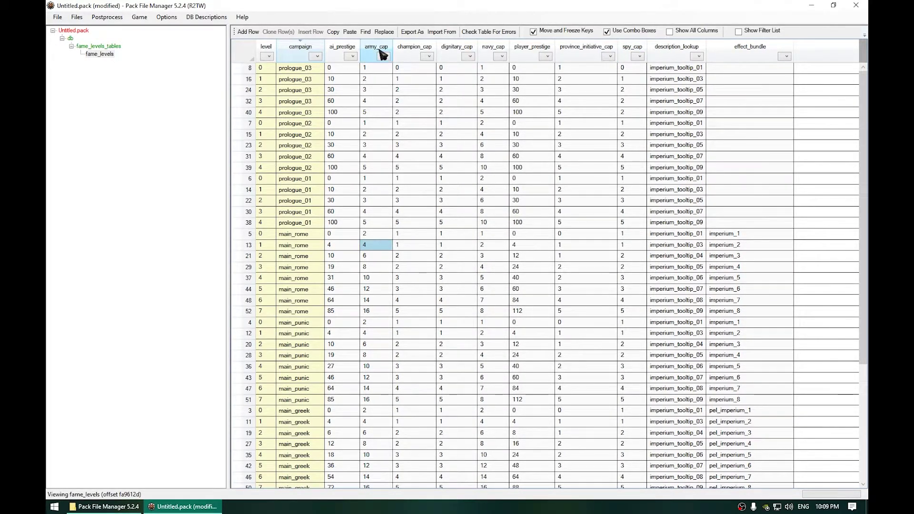
pyautogui.click(385, 249)
pyautogui.write('10')
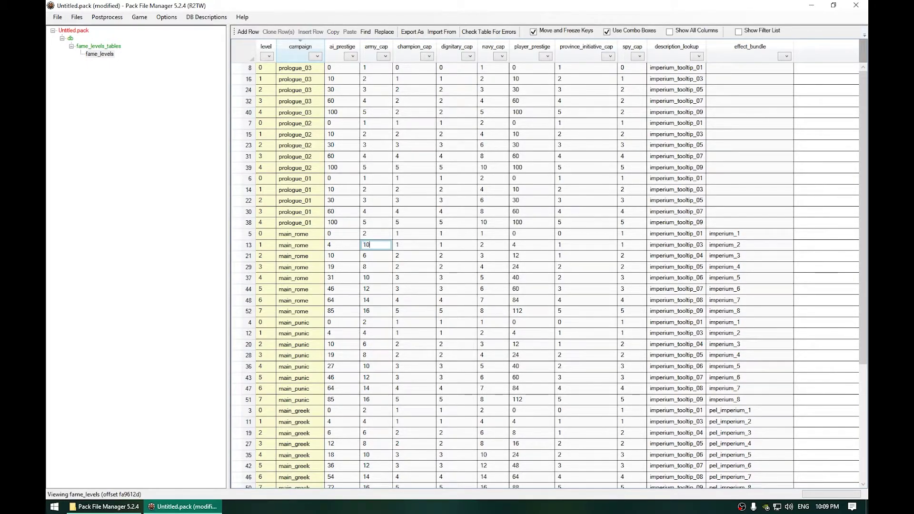
pyautogui.press('Return')
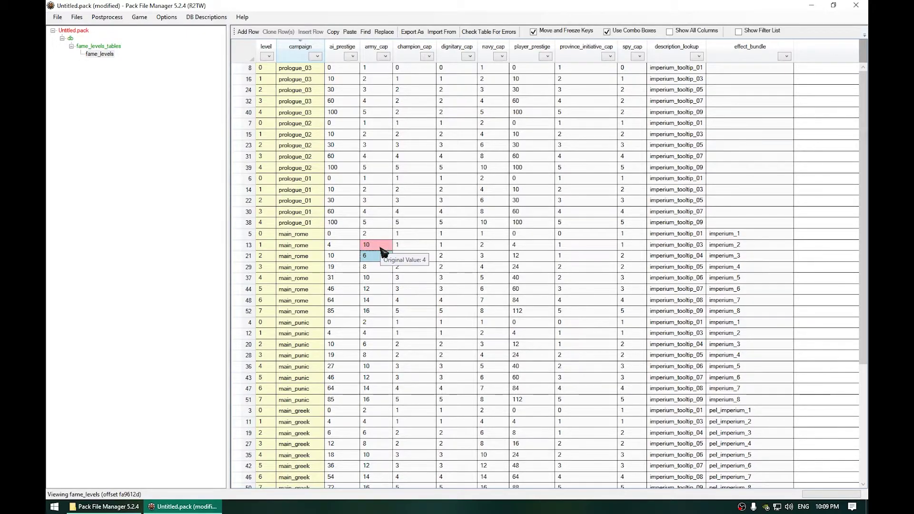
pyautogui.click(414, 246)
pyautogui.click(415, 246)
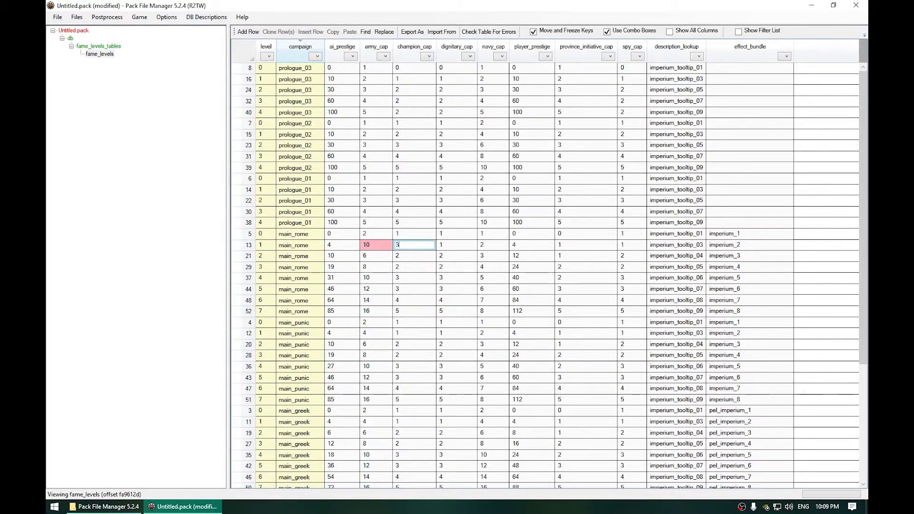
pyautogui.write('3')
pyautogui.press('Return')
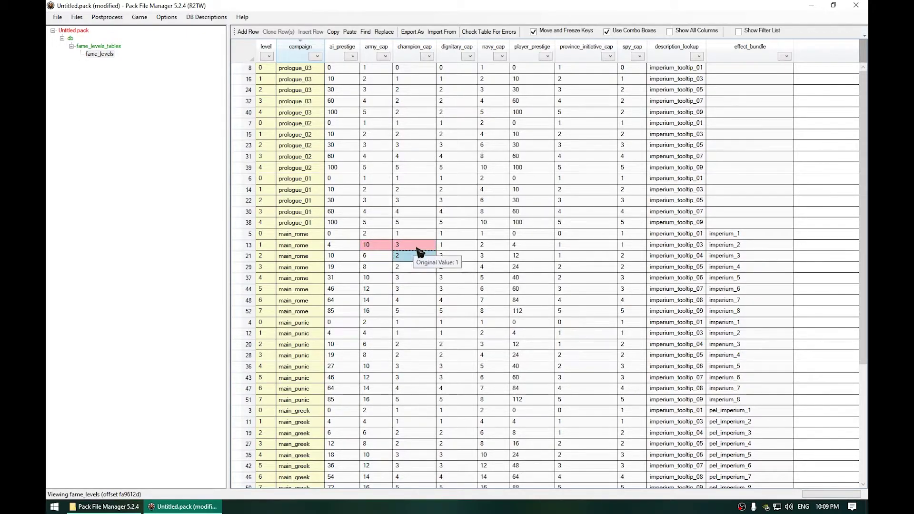
# Set dignitary_cap to 3 and navy_cap to 5 in the level 1 main_rome row
pyautogui.click(457, 247)
pyautogui.click(456, 247)
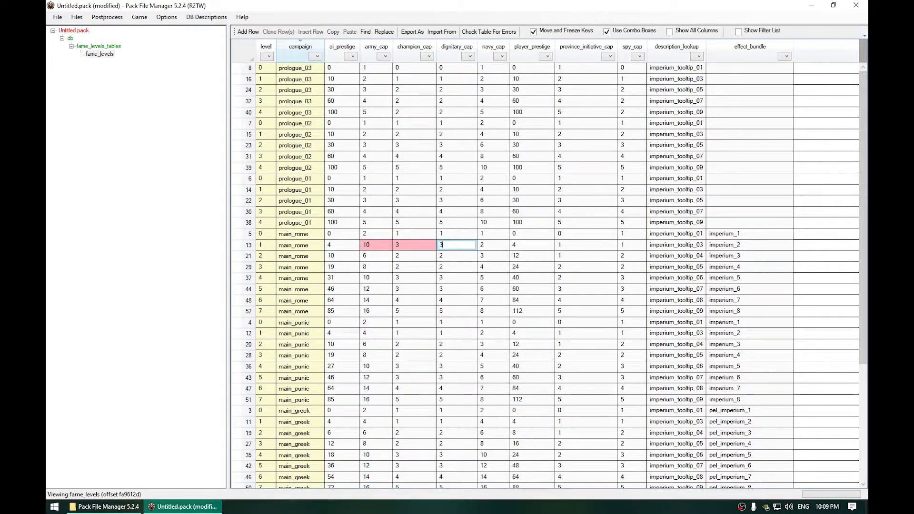
pyautogui.press('Return')
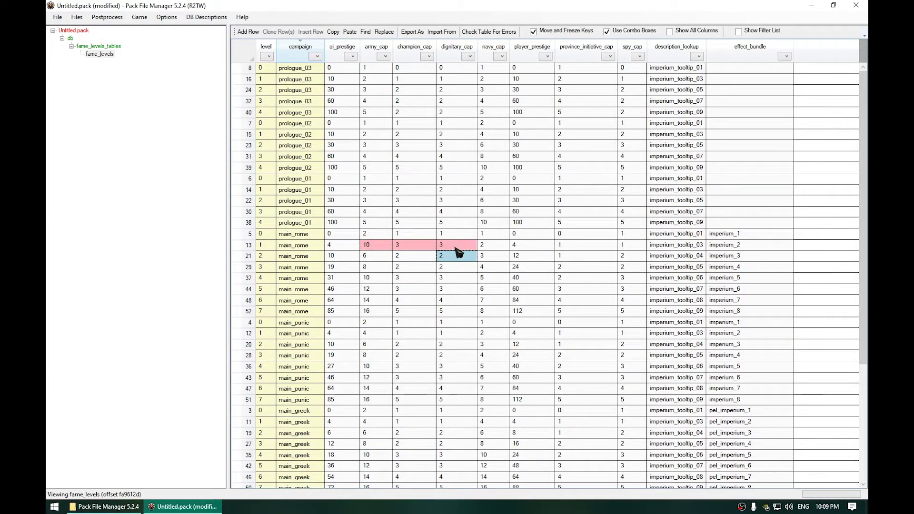
pyautogui.doubleClick(500, 246)
pyautogui.write('10')
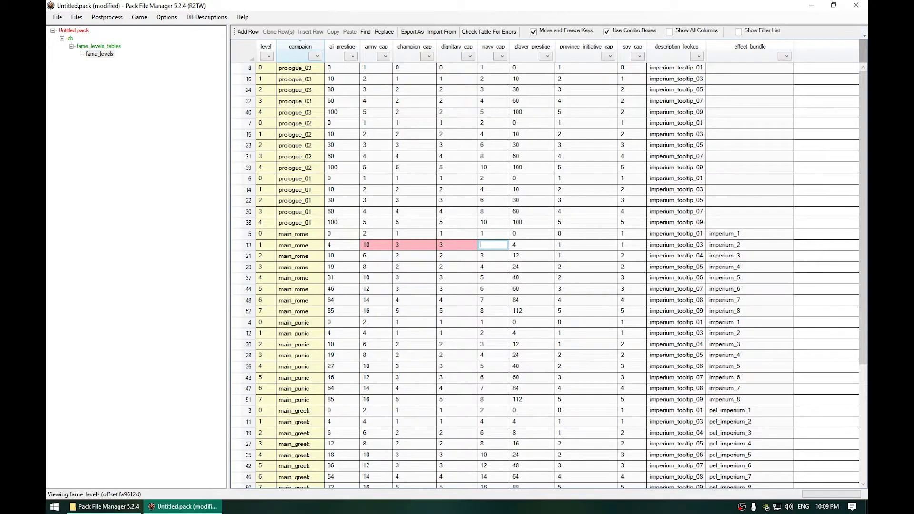
pyautogui.press('Return')
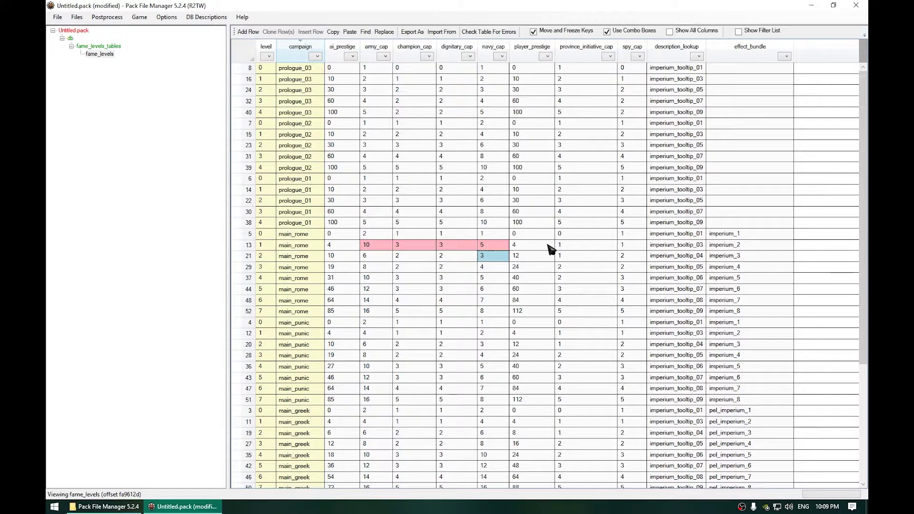
# Set both province_initiative_cap and spy_cap to 3 in the level 1 main_rome row
pyautogui.click(578, 249)
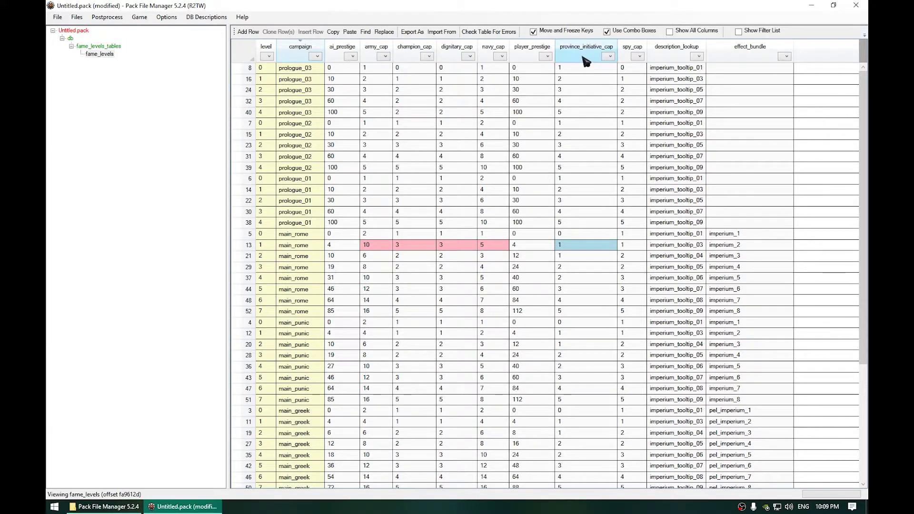
pyautogui.click(577, 247)
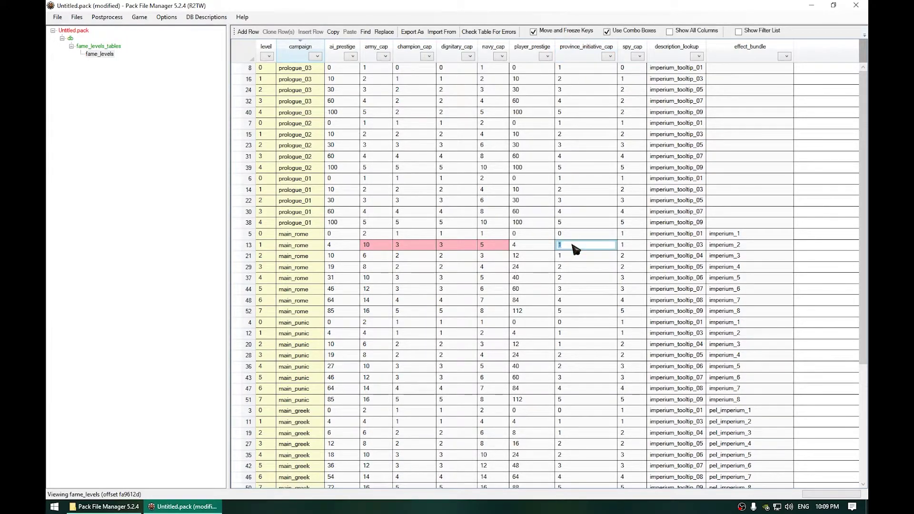
pyautogui.write('3')
pyautogui.press('Return')
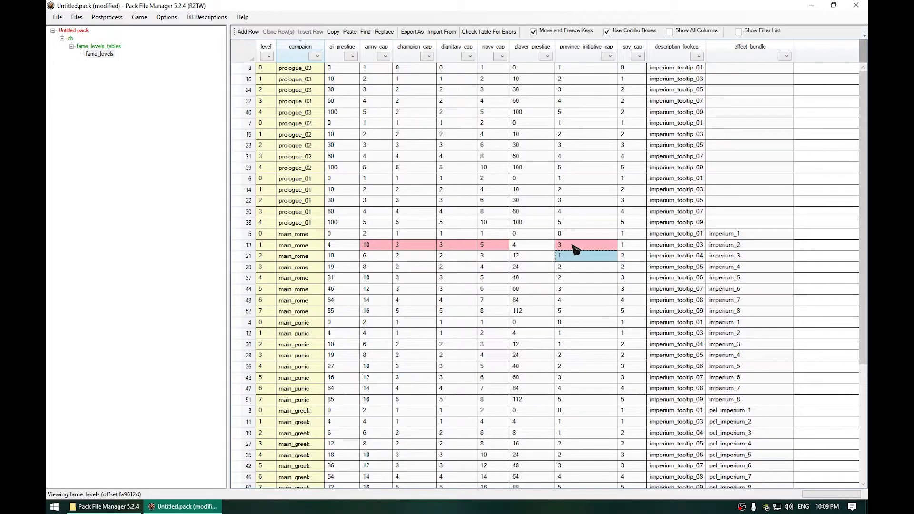
pyautogui.doubleClick(626, 246)
pyautogui.write('3')
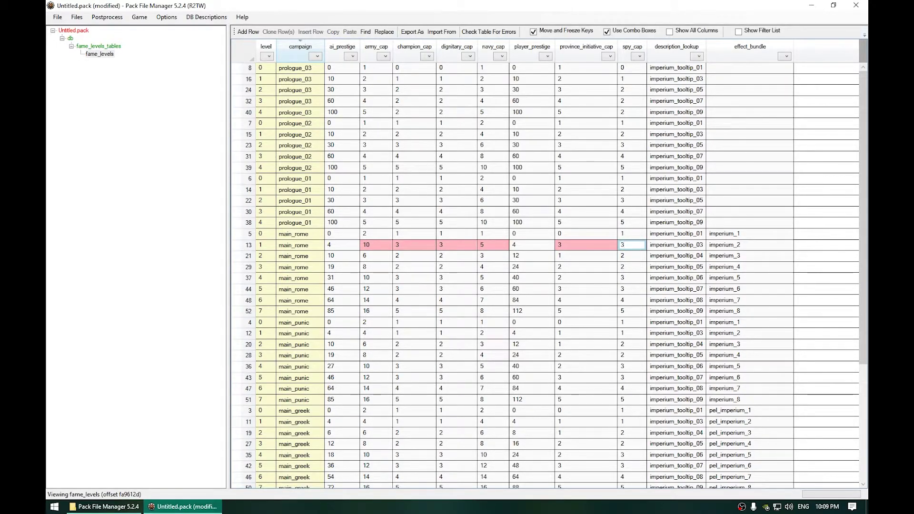
pyautogui.press('Return')
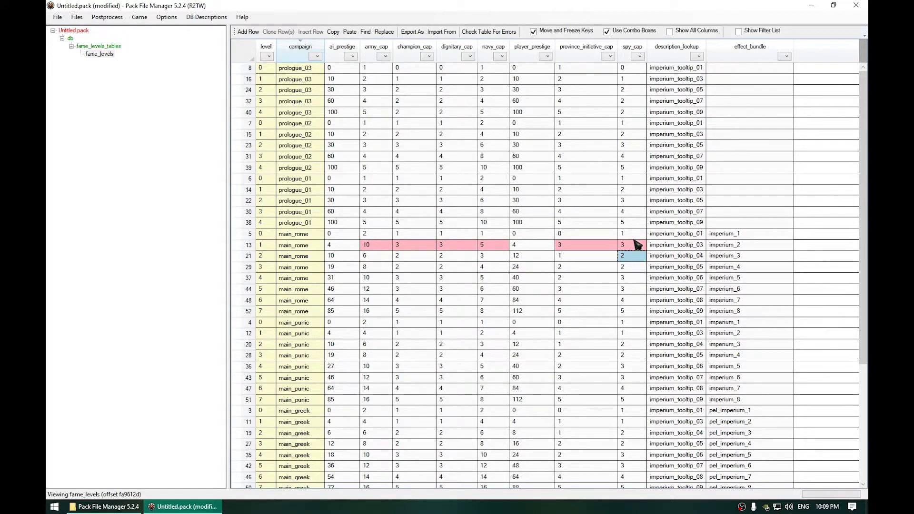
# Save the pack to the Desktop as MoreArmies and close Pack File Manager
pyautogui.click(171, 141)
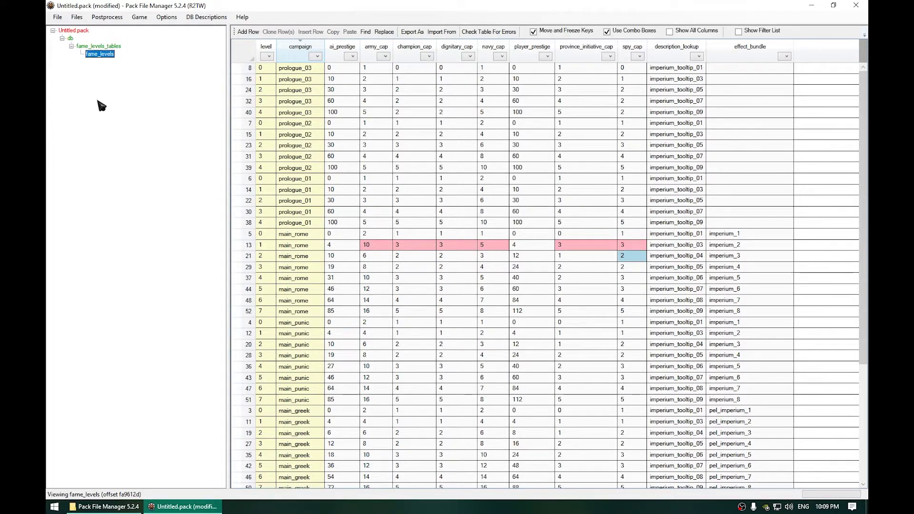
pyautogui.click(58, 18)
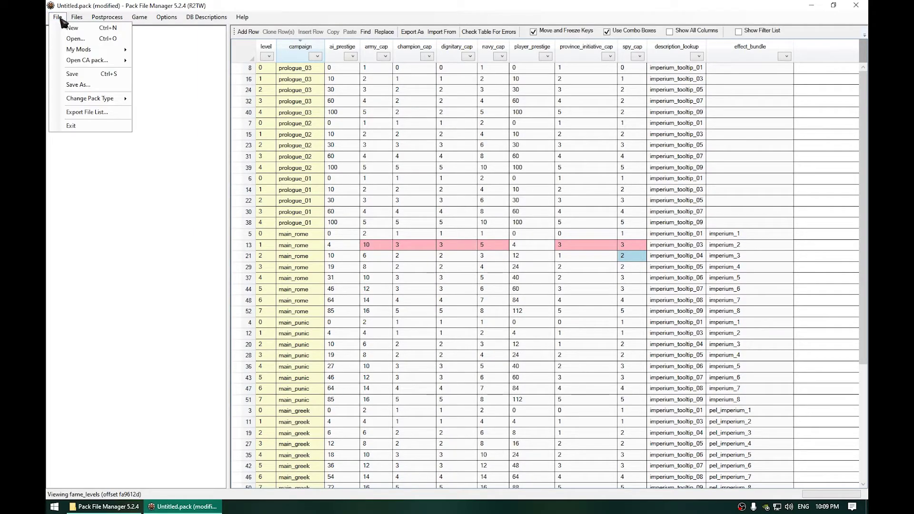
pyautogui.click(93, 86)
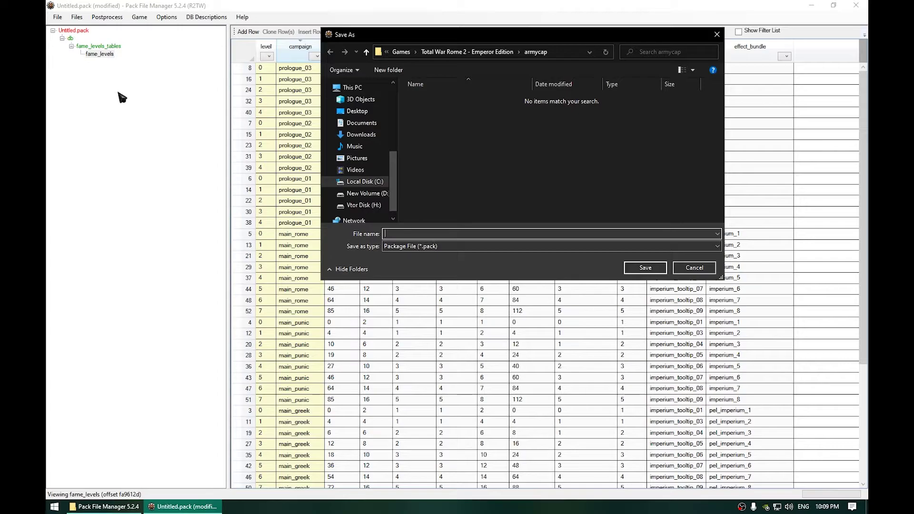
pyautogui.click(358, 112)
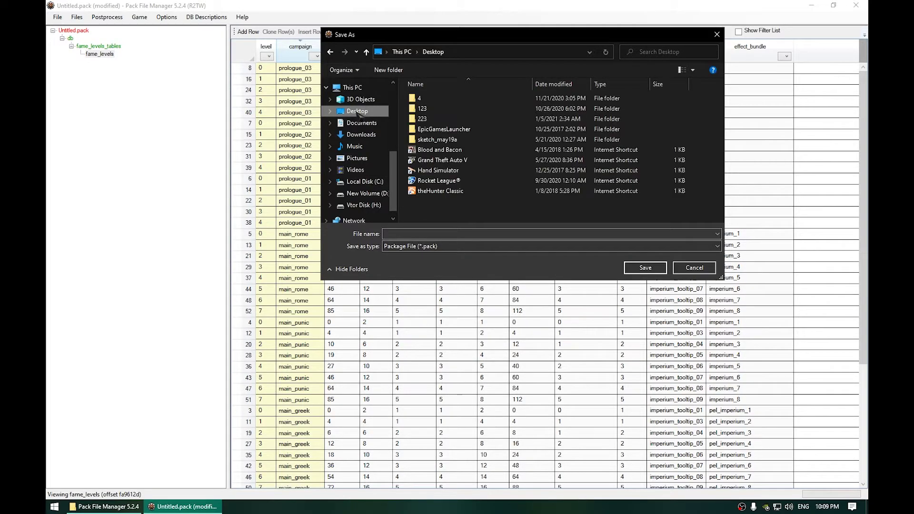
pyautogui.click(462, 235)
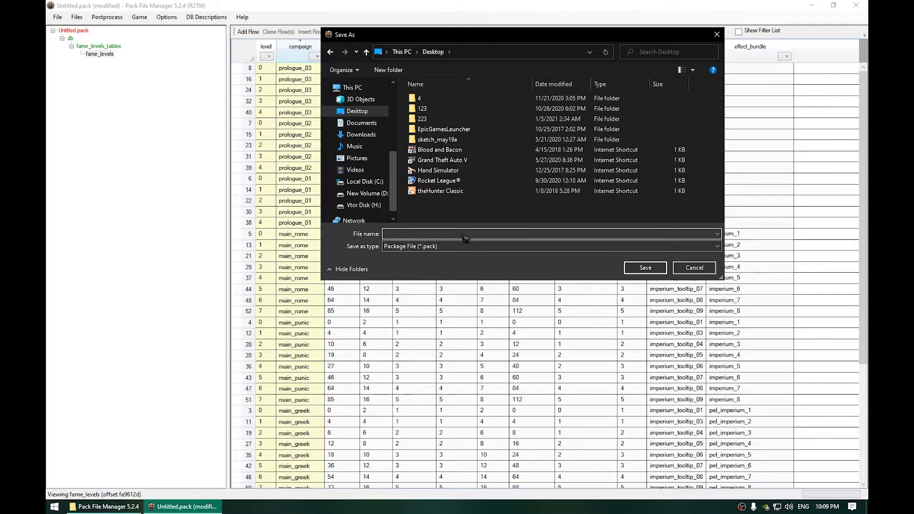
pyautogui.write('MoreArmies')
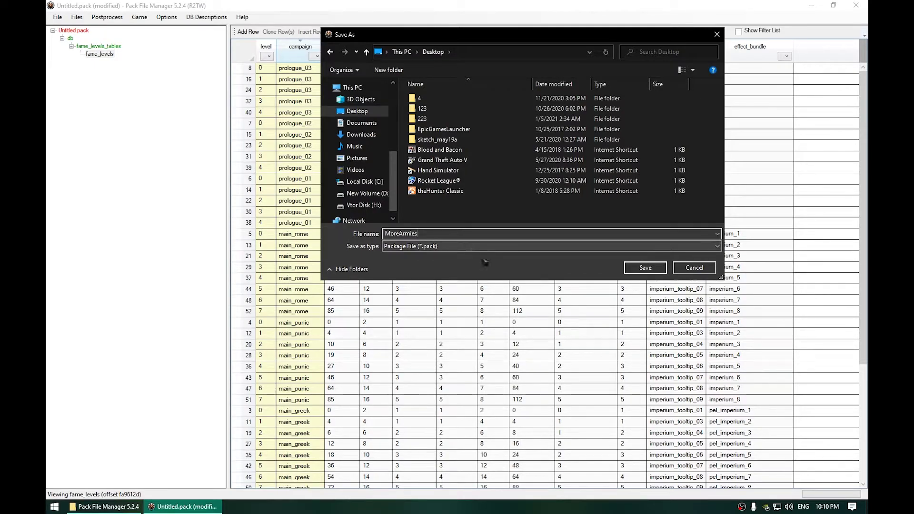
pyautogui.click(659, 271)
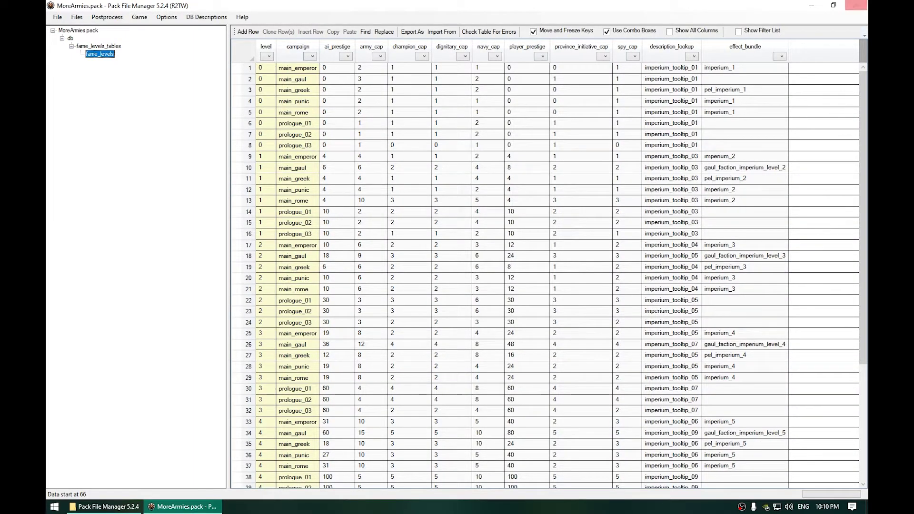
pyautogui.click(856, 5)
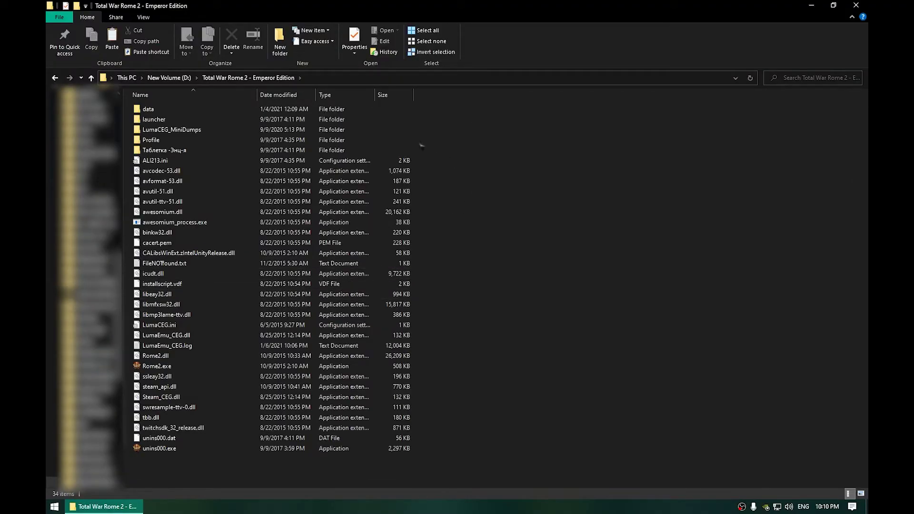
# Paste the copied MoreArmies.pack into the data folder of Total War Rome 2 - Emperor Edition
pyautogui.doubleClick(220, 113)
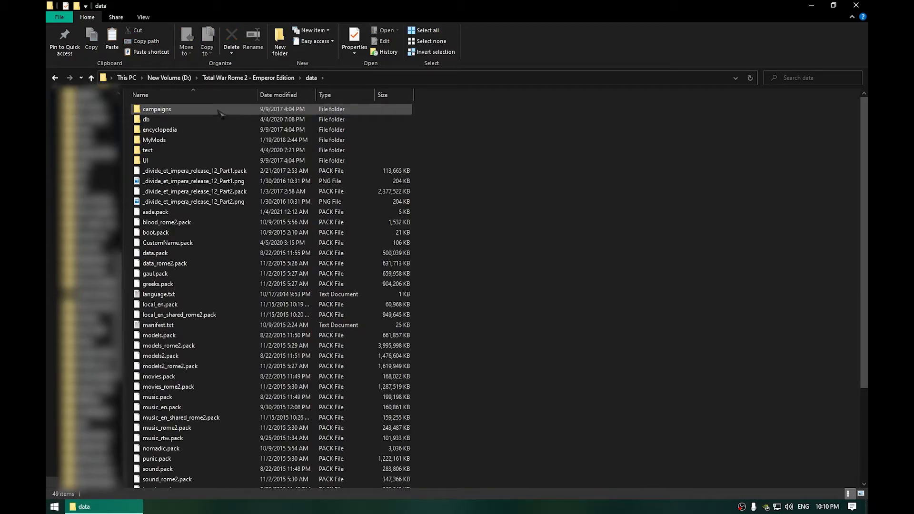
pyautogui.rightClick(485, 188)
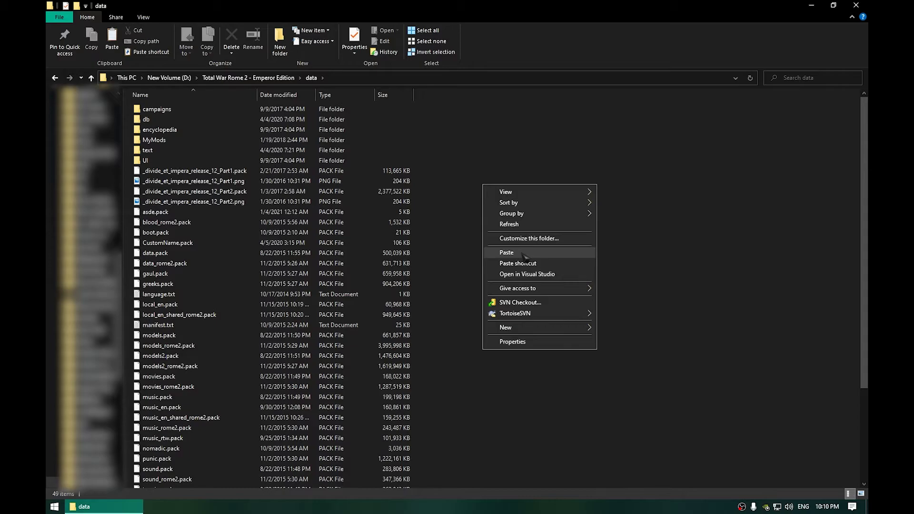
pyautogui.click(506, 252)
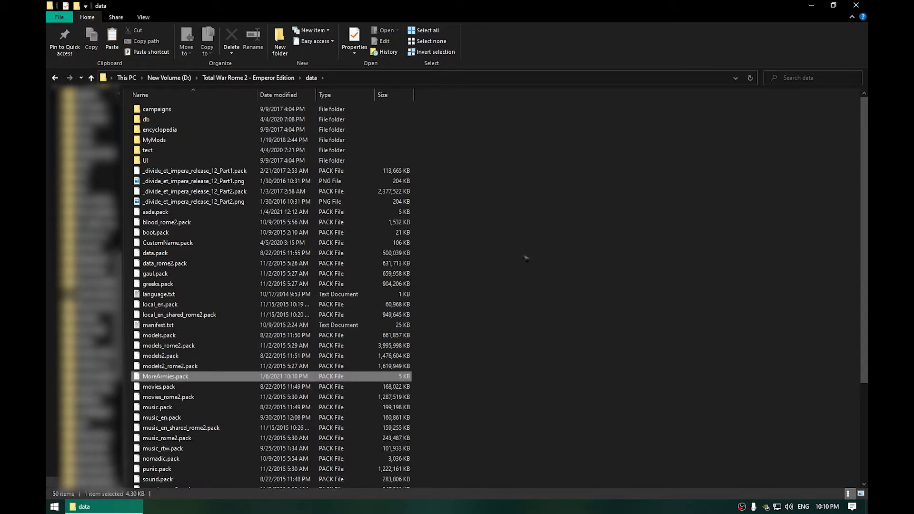
pyautogui.click(527, 258)
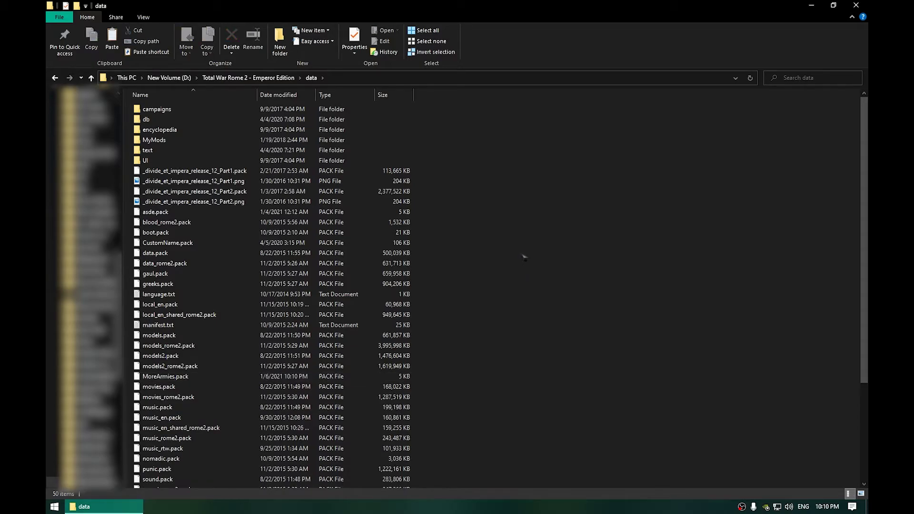
pyautogui.scroll(5, 85, 259)
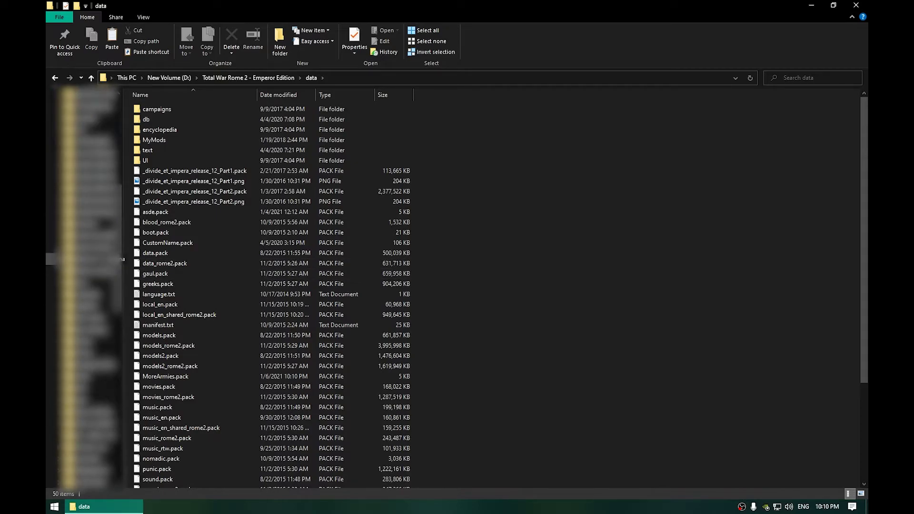
pyautogui.scroll(3, 86, 260)
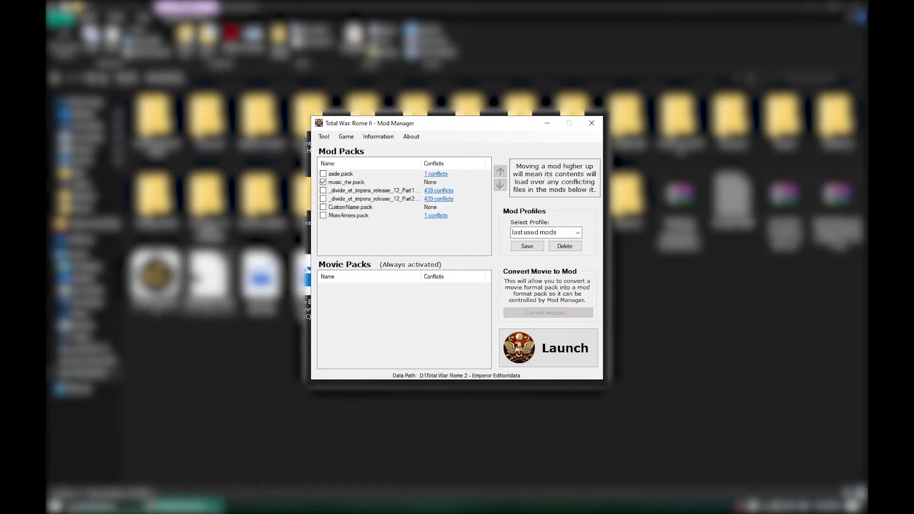
# In the Total War: Rome II Mod Manager, check which folder is selected as the game directory, then cancel the folder selection
pyautogui.click(369, 217)
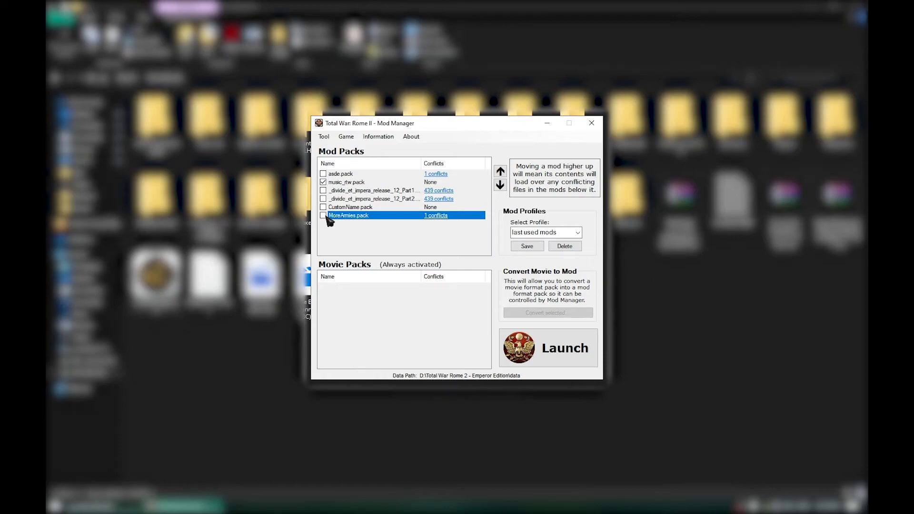
pyautogui.click(325, 137)
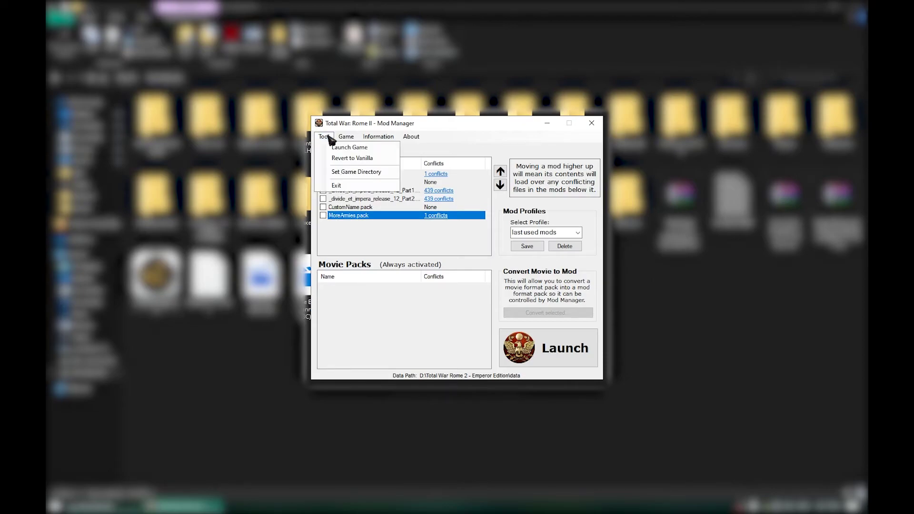
pyautogui.click(356, 172)
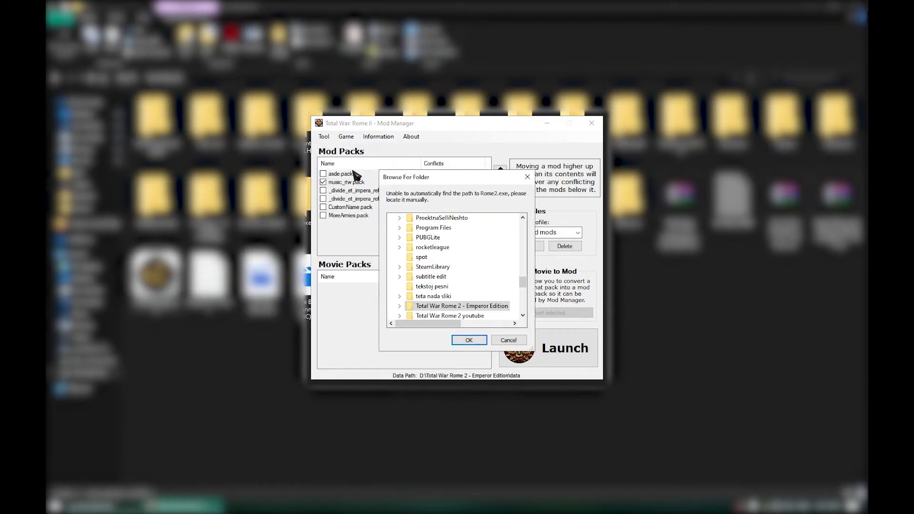
pyautogui.scroll(-1, 521, 282)
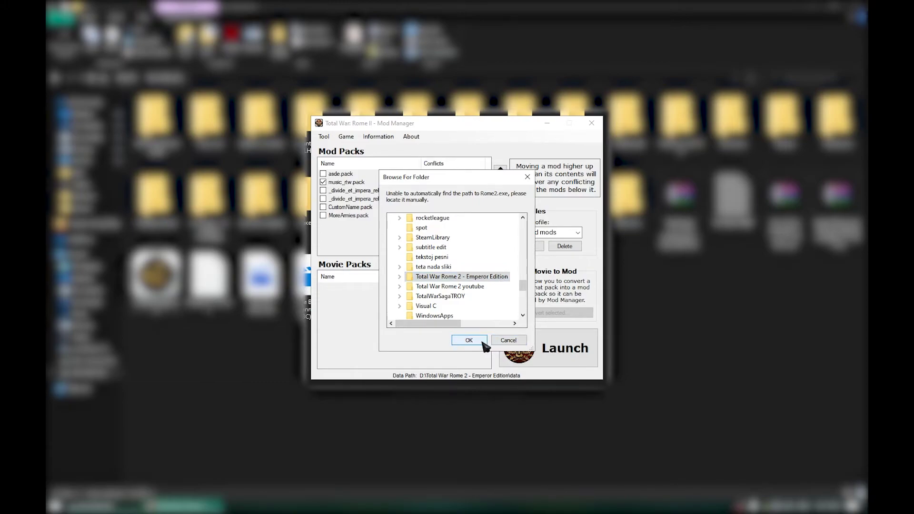
pyautogui.click(511, 341)
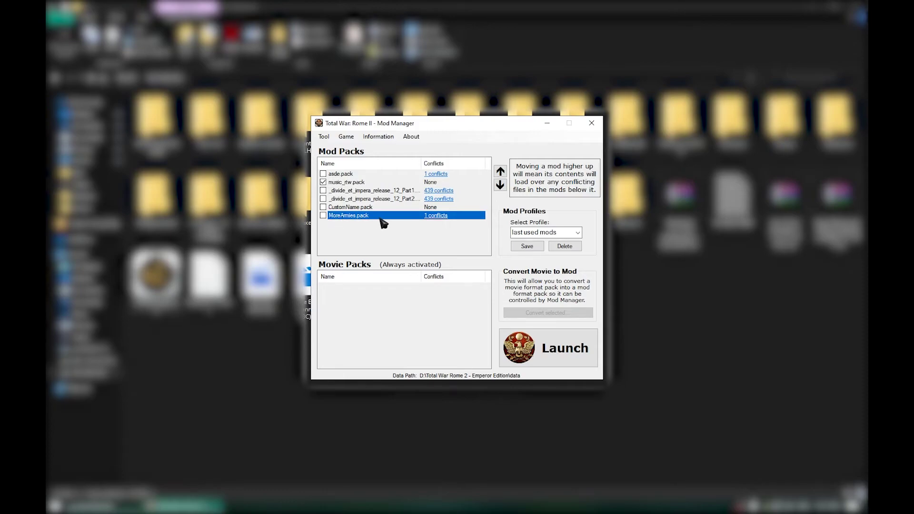
# Enable MoreArmies.pack and move it above CustomName.pack in the mod load order
pyautogui.click(323, 216)
pyautogui.click(502, 171)
pyautogui.click(501, 172)
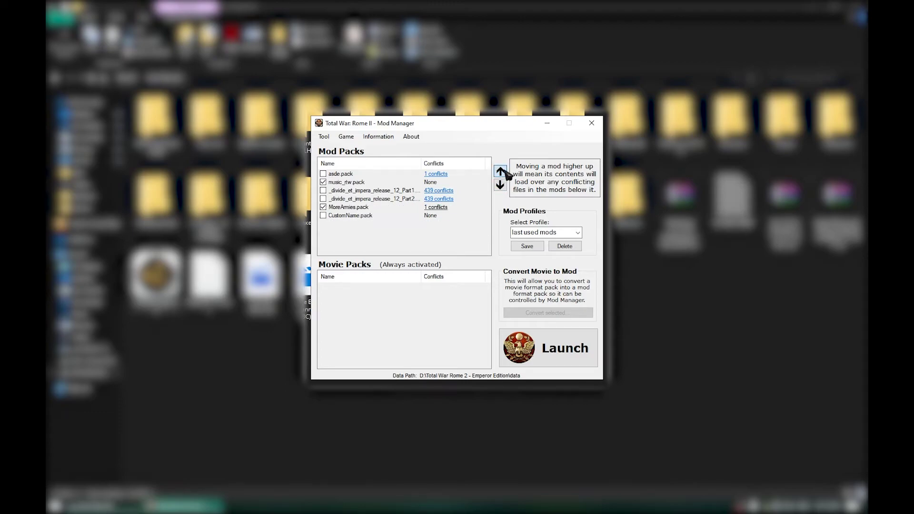
# Move MoreArmies.pack to the very start of the mod load order and save the mod profile
pyautogui.click(502, 171)
pyautogui.click(504, 172)
pyautogui.click(504, 172)
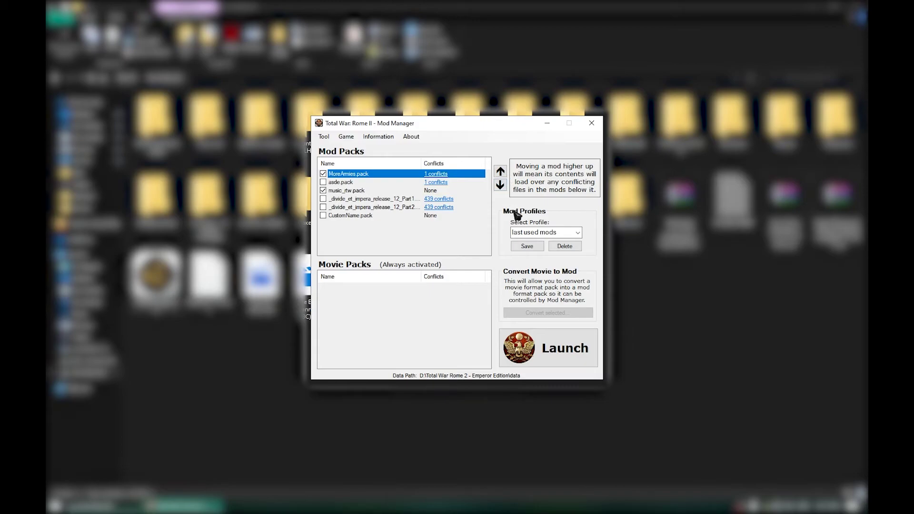
pyautogui.click(527, 247)
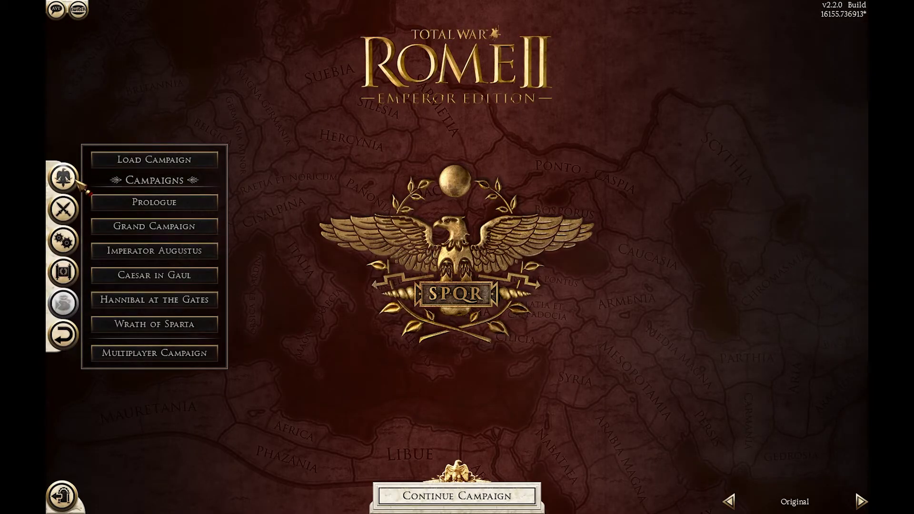
# In Total War: Rome II, start a new Grand Campaign with the Successor Kingdoms culture and the Macedon faction
pyautogui.click(188, 232)
pyautogui.click(474, 89)
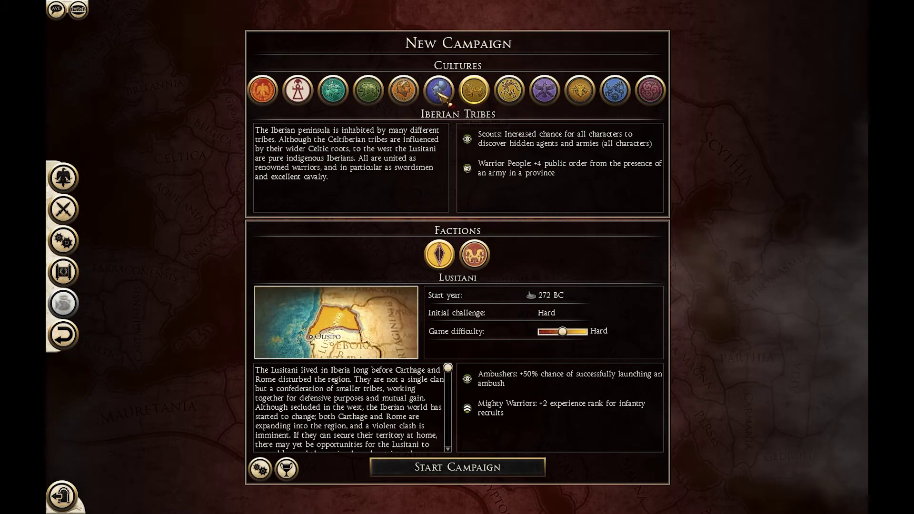
pyautogui.click(439, 90)
pyautogui.click(405, 95)
pyautogui.click(475, 255)
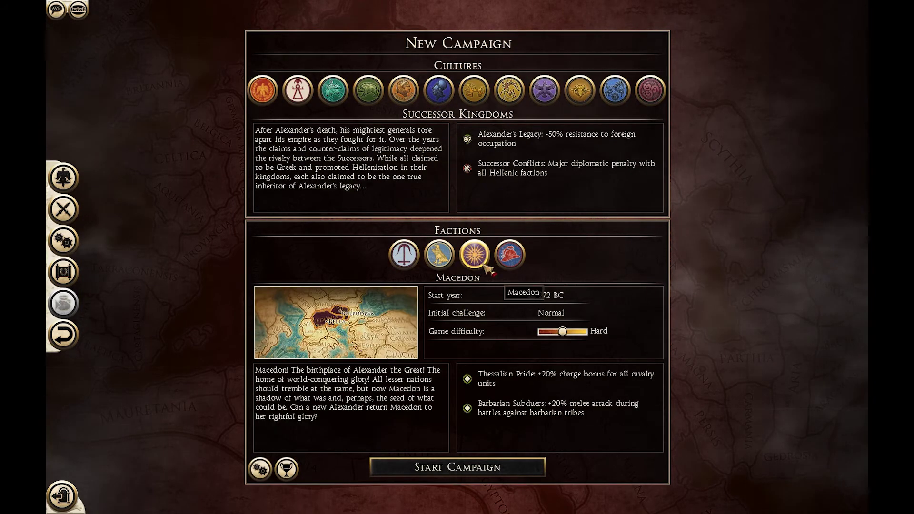
pyautogui.click(457, 467)
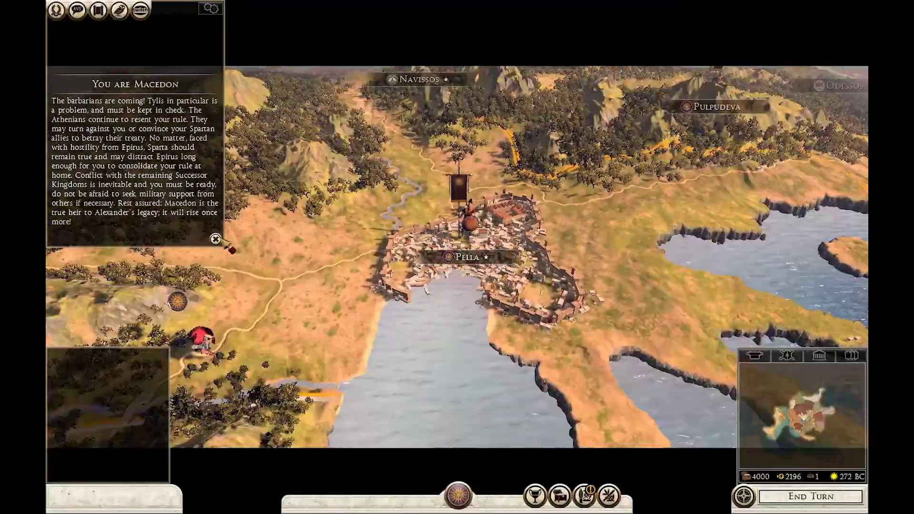
# Dismiss the campaign introduction and open Macedon's faction summary to check the imperium limits for armies, fleets and agents
pyautogui.click(216, 238)
pyautogui.click(470, 373)
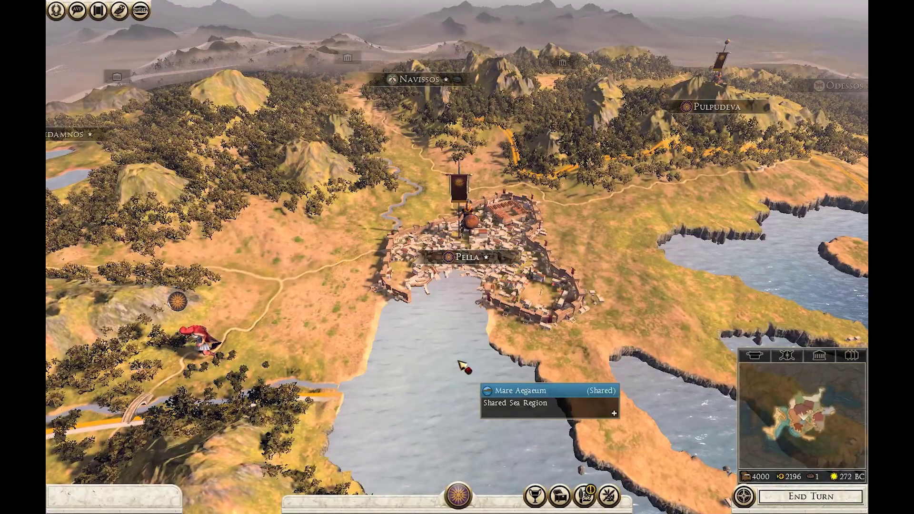
pyautogui.click(464, 500)
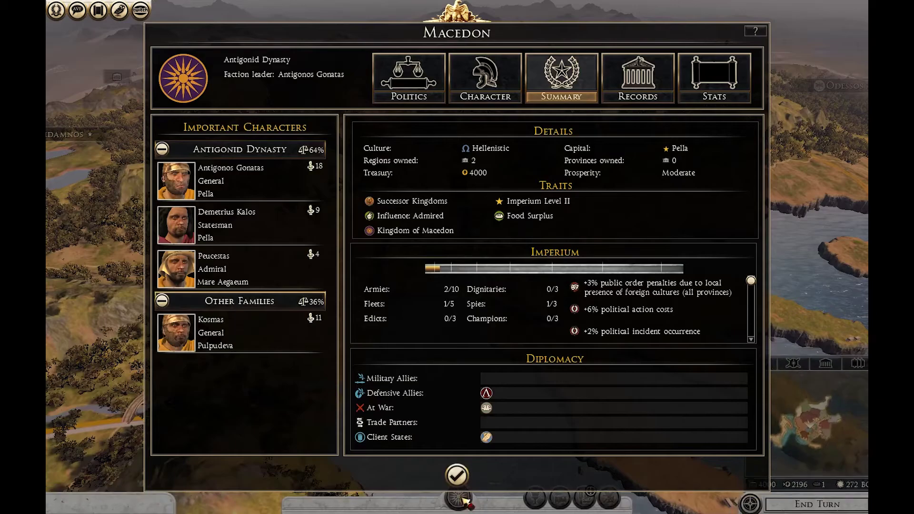